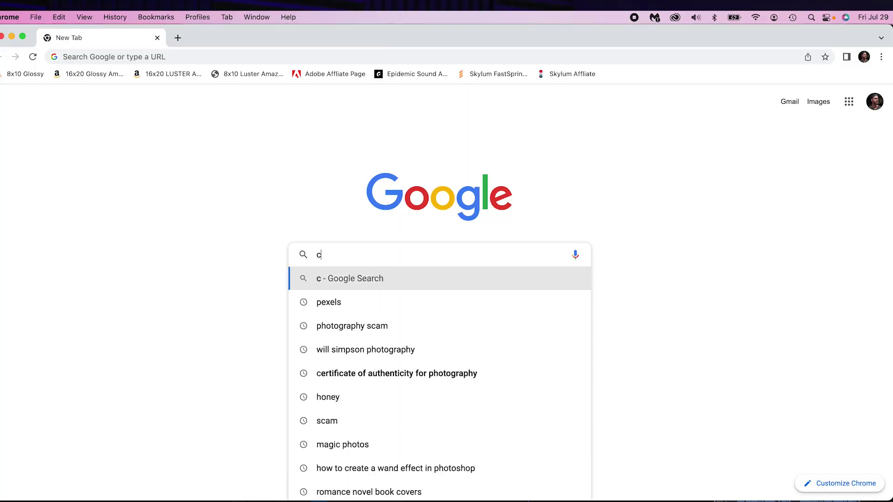
Search 'culling photography definition' and highlight the culling definition in the answer snippet
{"action": "type", "text": "ulling photograph"}
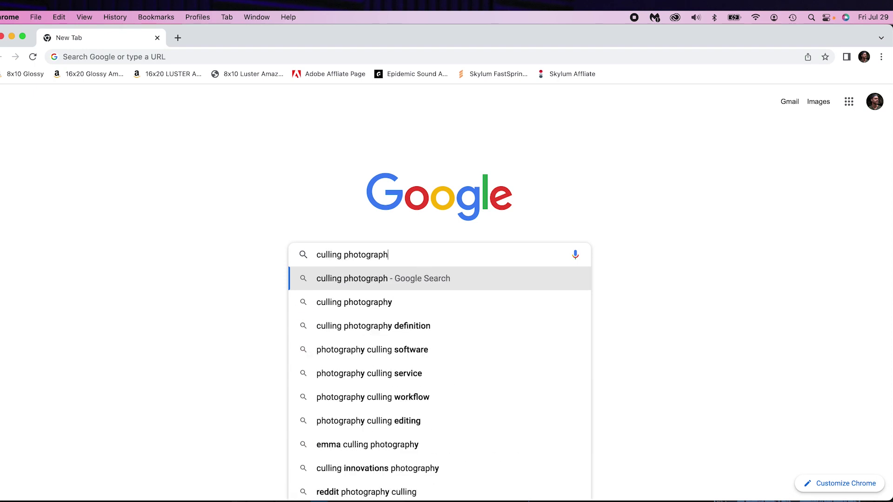
{"action": "type", "text": "y definit"}
{"action": "key", "text": "Return"}
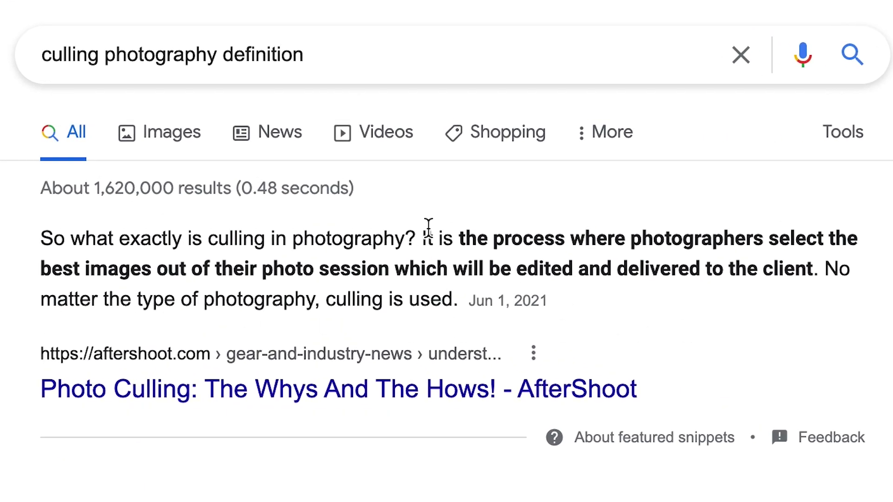
{"action": "left_click_drag", "start_coordinate": [419, 240], "coordinate": [827, 267]}
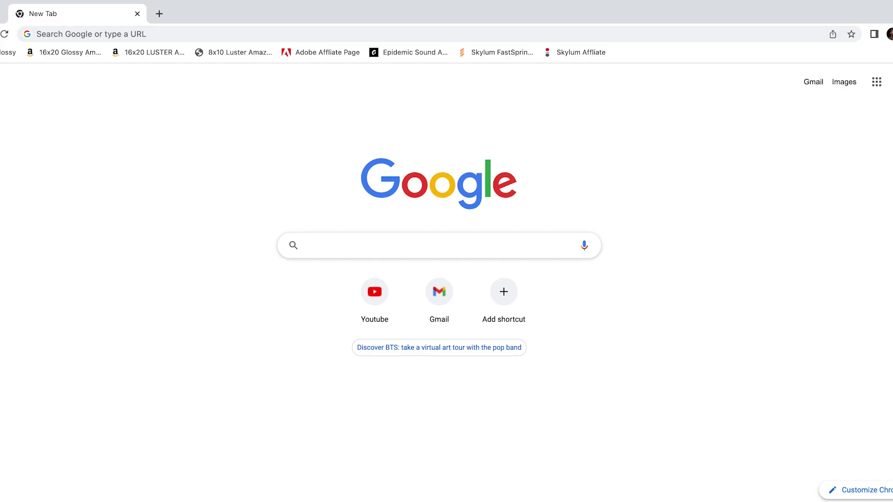
Search 'workflow defintion photography' and highlight the digital photography workflow definition
{"action": "type", "text": "workflow def"}
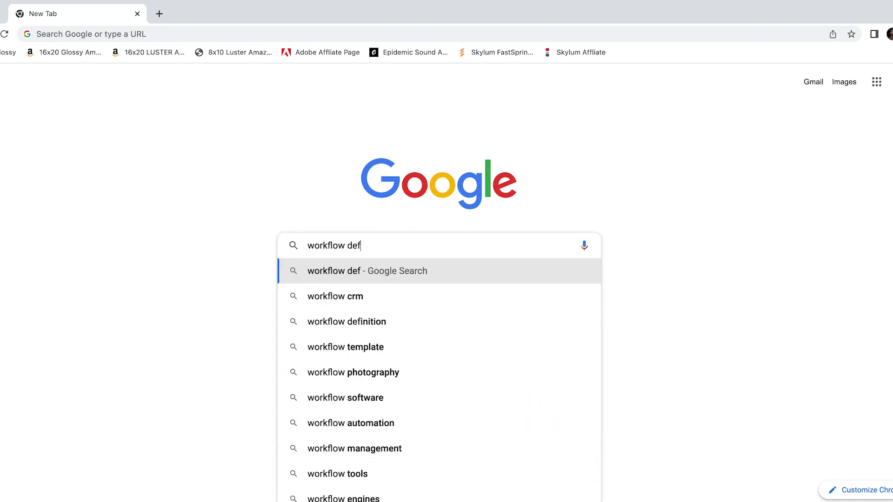
{"action": "type", "text": "intion photography"}
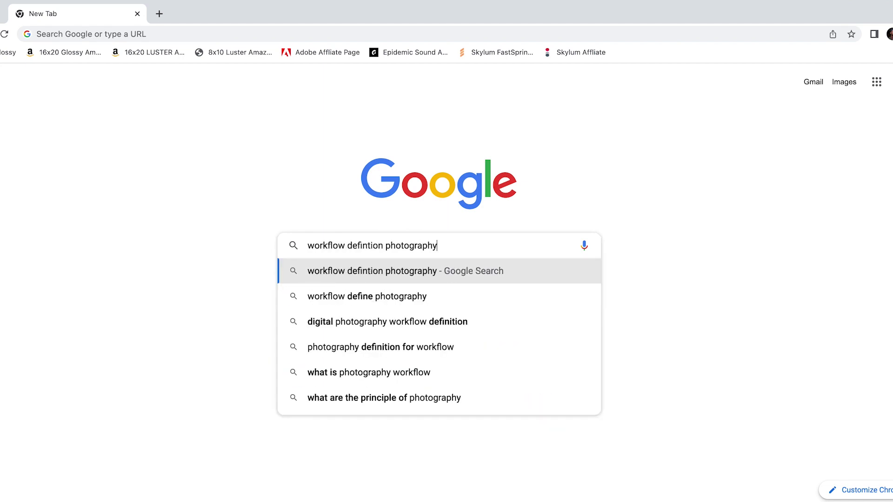
{"action": "key", "text": "Return"}
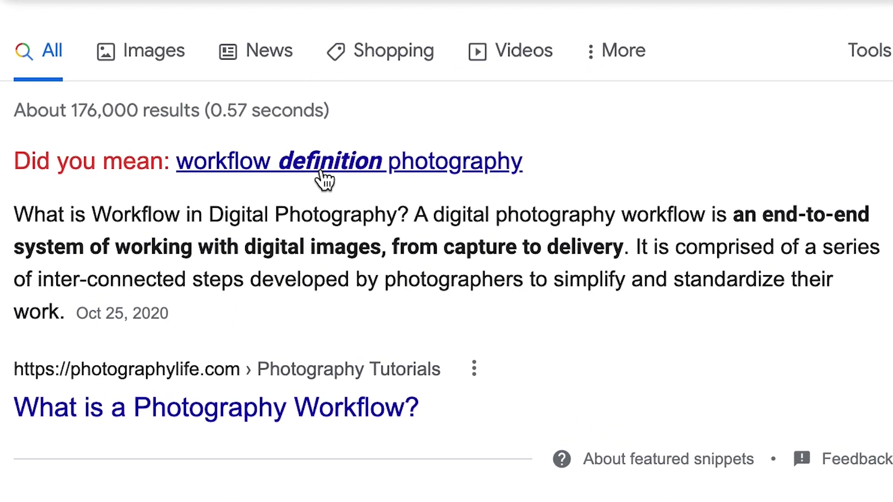
{"action": "left_click_drag", "start_coordinate": [412, 213], "coordinate": [628, 248]}
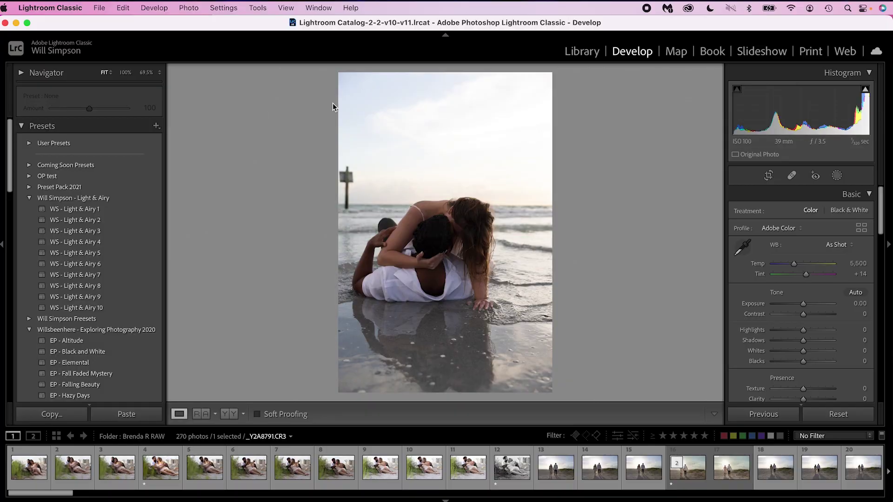
Rate the session's second photo one star, then check the rating filter's star comparison
{"action": "scroll", "coordinate": [119, 167], "scroll_direction": "down", "scroll_amount": 3}
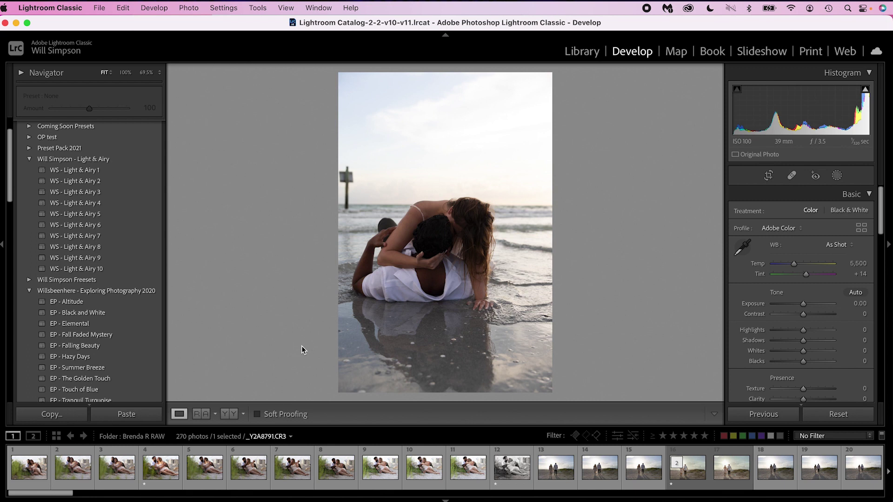
{"action": "key", "text": "Home"}
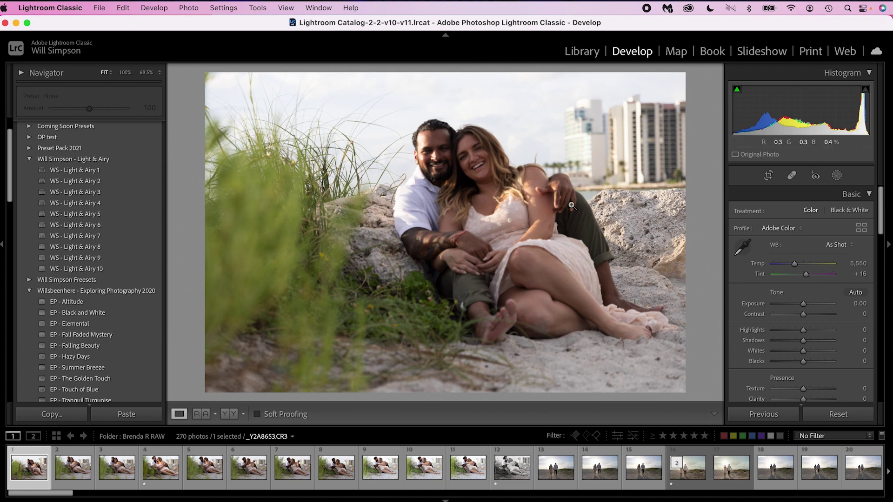
{"action": "key", "text": "Right"}
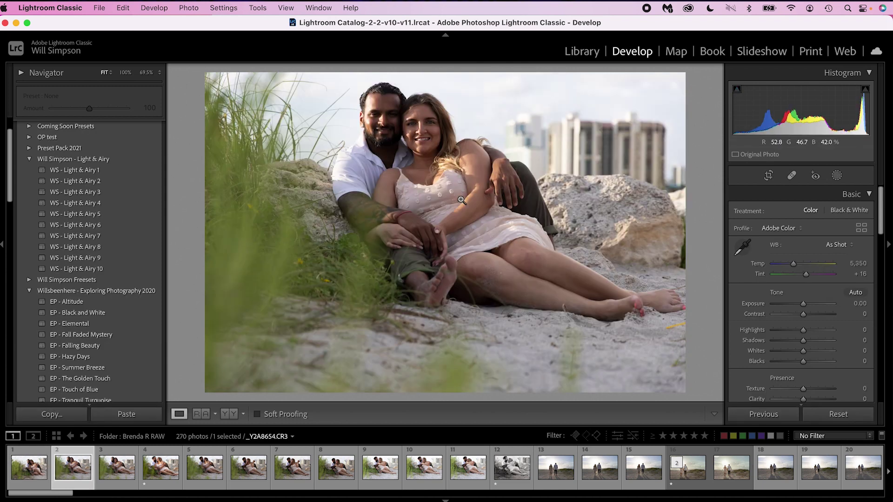
{"action": "key", "text": "1"}
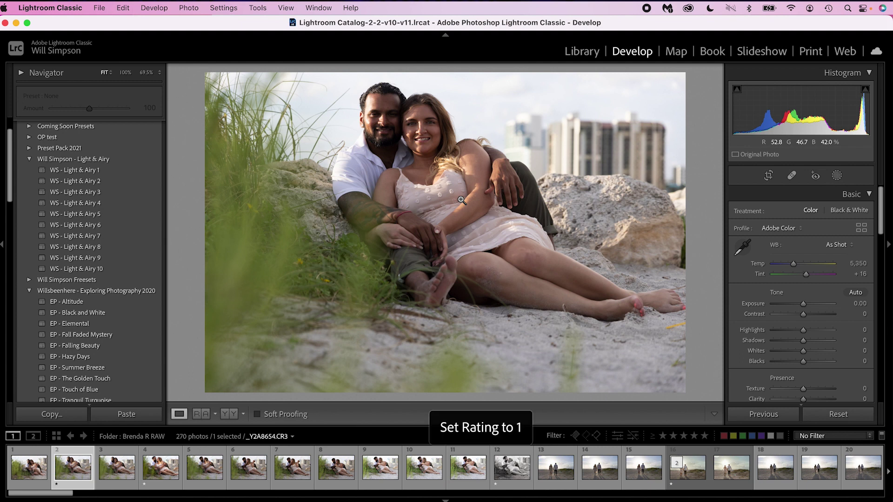
{"action": "left_click", "coordinate": [653, 439]}
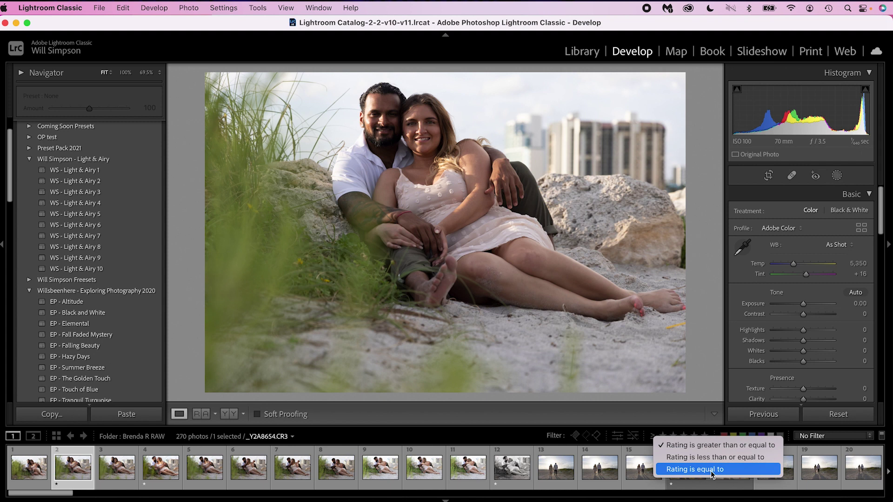
{"action": "left_click", "coordinate": [712, 446]}
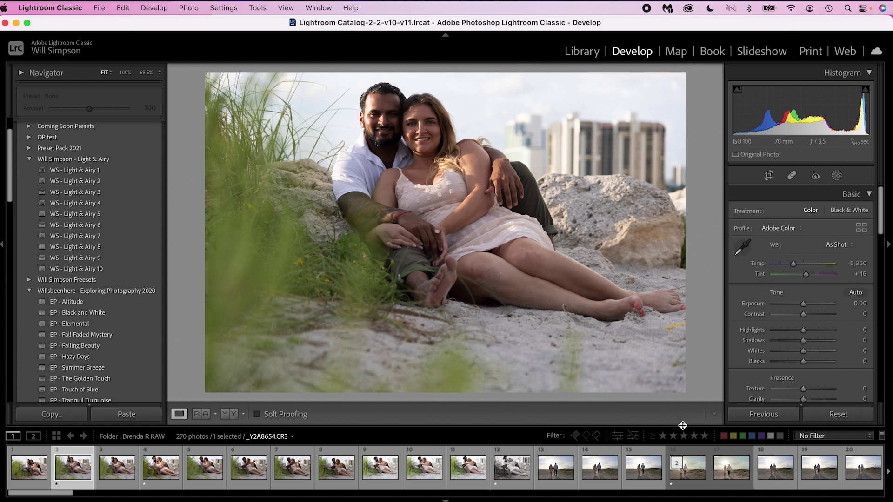
Filter the filmstrip to one star and higher, and clear the current reject's rating with 0
{"action": "left_click", "coordinate": [666, 437]}
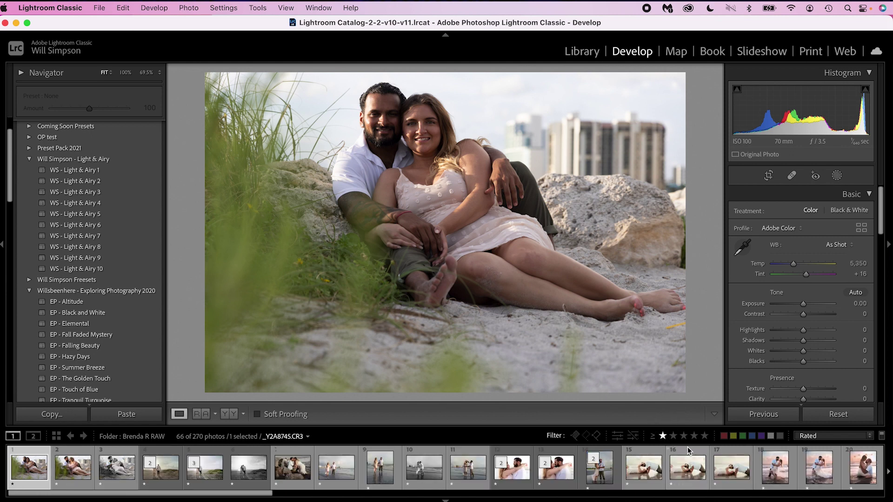
{"action": "mouse_move", "coordinate": [200, 493]}
{"action": "left_mouse_down"}
{"action": "mouse_move", "coordinate": [482, 500]}
{"action": "mouse_move", "coordinate": [197, 501]}
{"action": "left_mouse_up"}
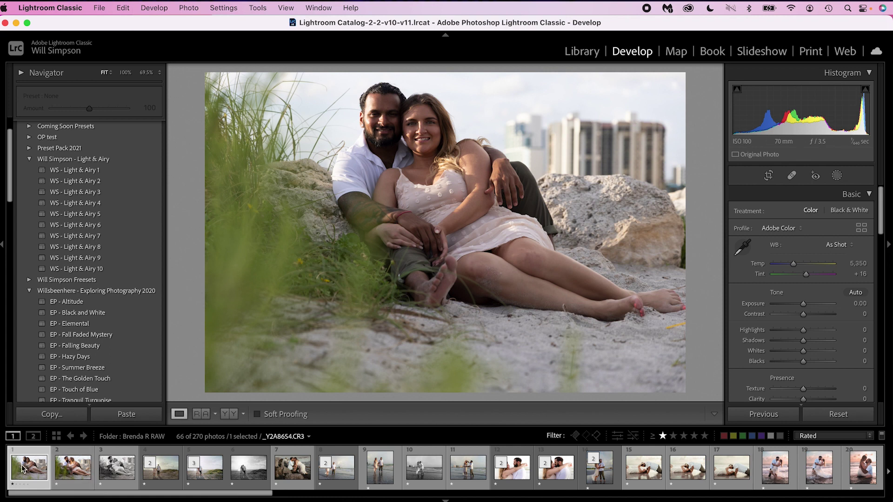
{"action": "key", "text": "0"}
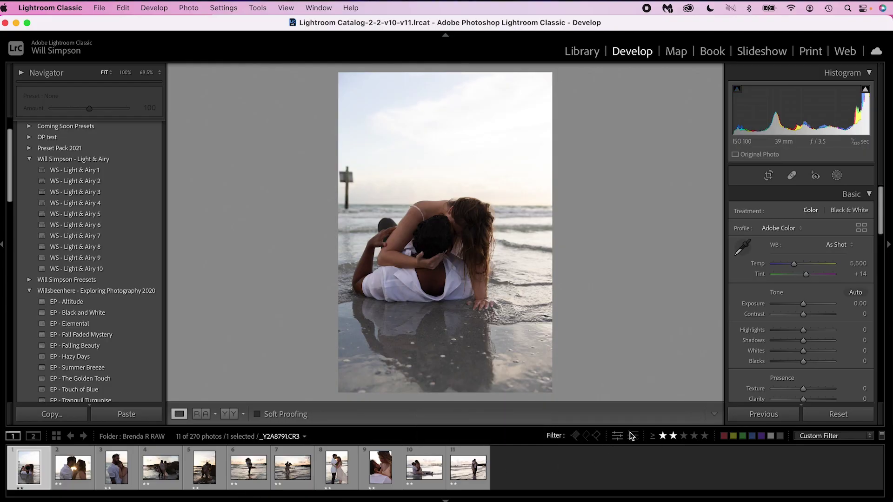
Check the two-star filter's rating comparison popup and leave it unchanged
{"action": "left_click", "coordinate": [653, 438]}
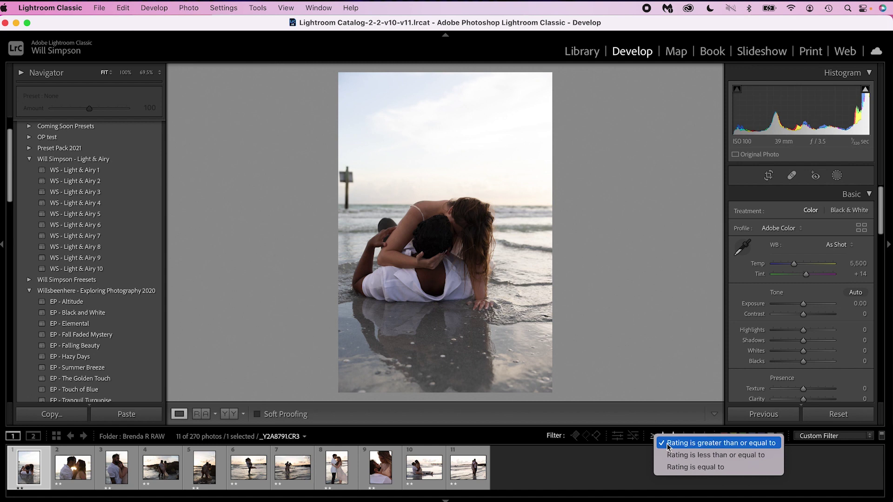
{"action": "left_click", "coordinate": [558, 470]}
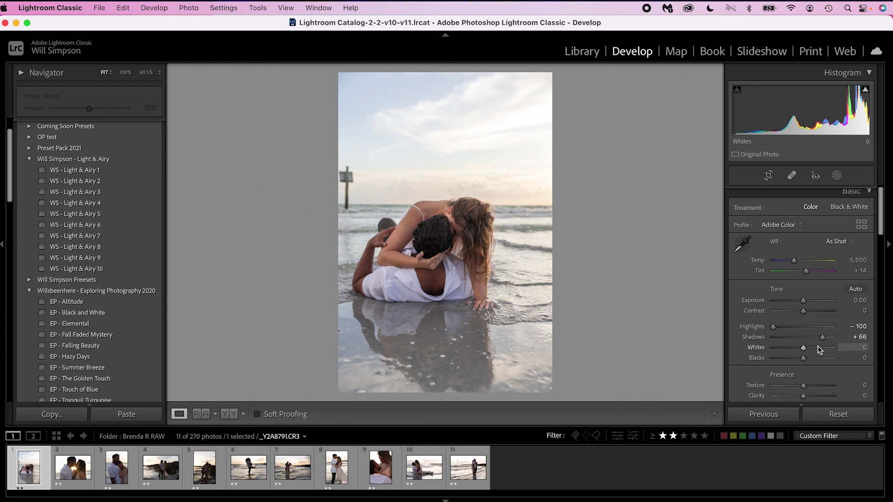
Raise Whites to +39 in the Basic panel and pick up the white balance eyedropper
{"action": "mouse_move", "coordinate": [802, 349]}
{"action": "left_mouse_down"}
{"action": "mouse_move", "coordinate": [815, 348]}
{"action": "mouse_move", "coordinate": [797, 362]}
{"action": "left_mouse_up"}
{"action": "scroll", "coordinate": [793, 362], "scroll_direction": "down", "scroll_amount": 2}
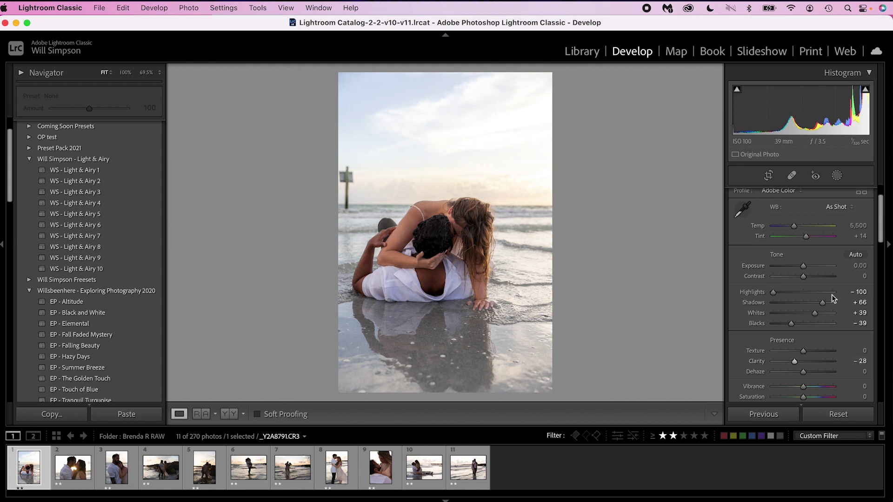
{"action": "left_click", "coordinate": [743, 210]}
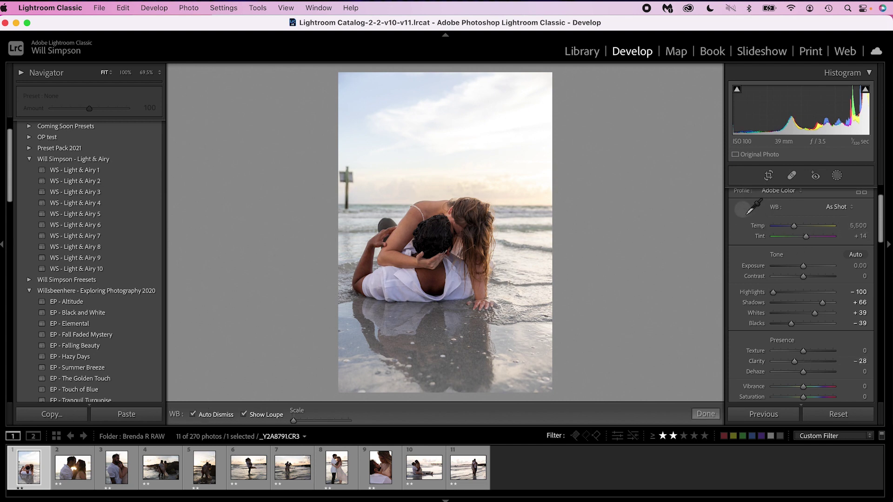
Sample white balance from the white shirt, push Tint to +36, and compare with the original
{"action": "scroll", "coordinate": [747, 214], "scroll_direction": "up", "scroll_amount": 2}
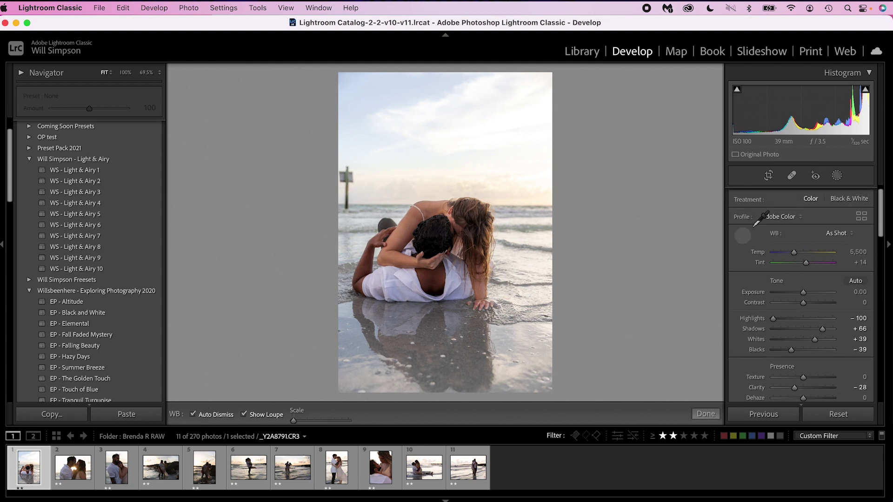
{"action": "left_click", "coordinate": [388, 286]}
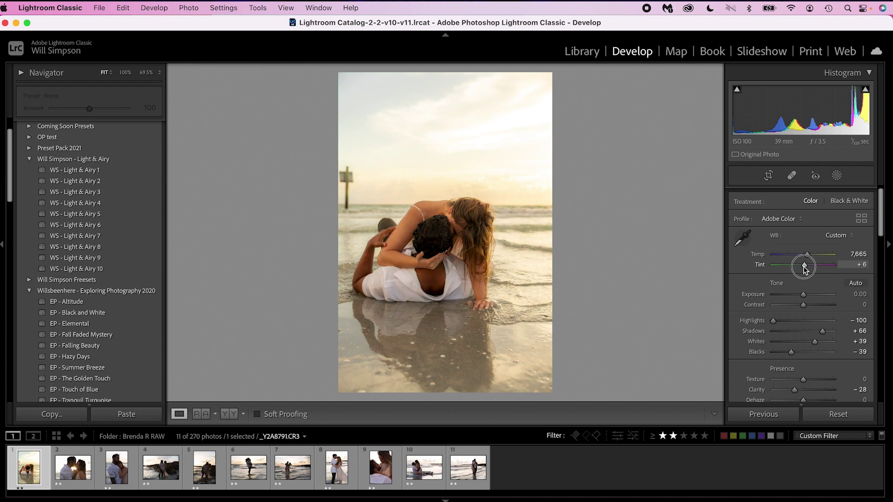
{"action": "left_click_drag", "start_coordinate": [805, 270], "coordinate": [810, 269]}
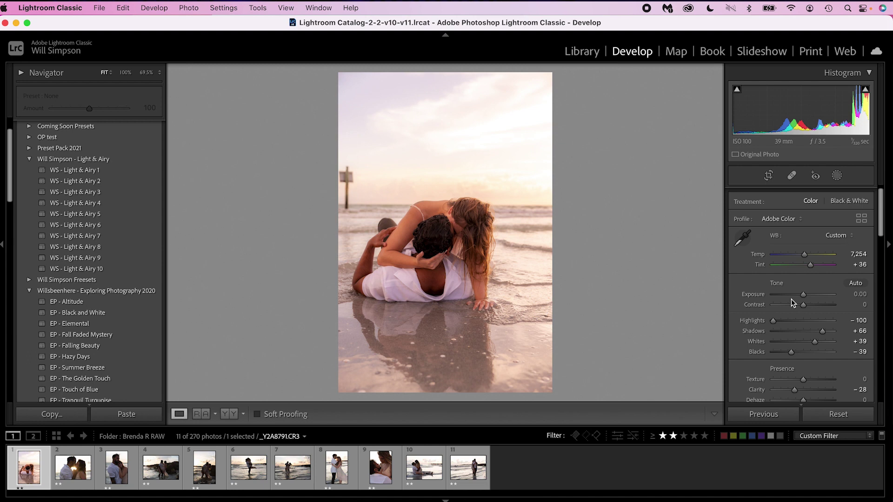
{"action": "key", "text": "backslash"}
{"action": "key", "text": "backslash"}
Choose Develop > New Preset… to bring up the New Develop Preset dialog
{"action": "left_click", "coordinate": [123, 8]}
{"action": "mouse_move", "coordinate": [154, 8]}
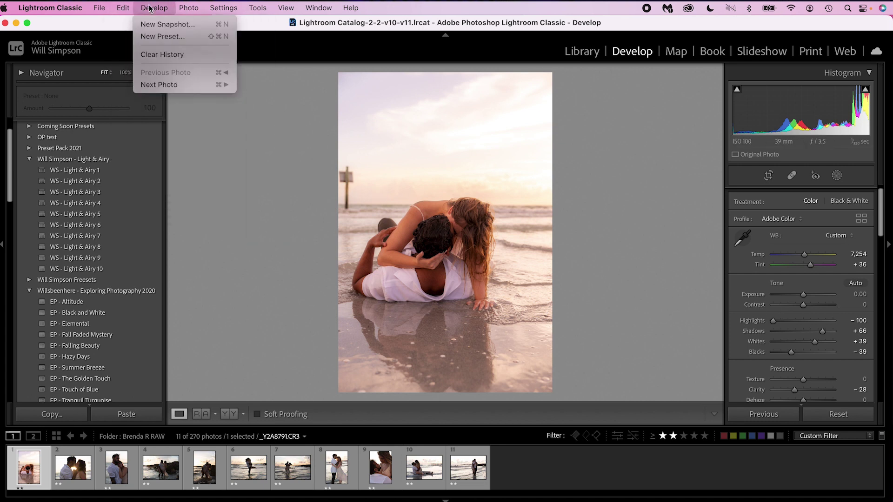
{"action": "left_click", "coordinate": [163, 37]}
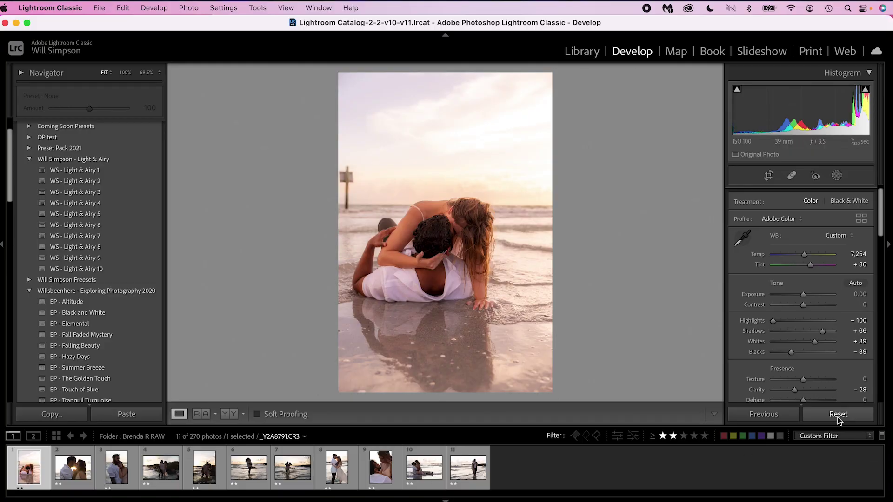
Reset the photo's Develop edits back to the default settings
{"action": "left_click", "coordinate": [838, 416]}
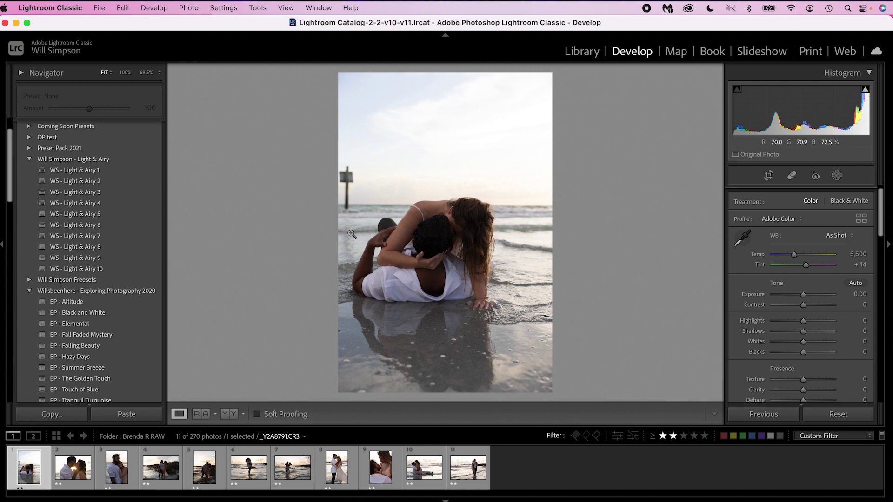
Scroll the Presets panel and apply the EP - Hazy Days preset
{"action": "scroll", "coordinate": [40, 355], "scroll_direction": "down", "scroll_amount": 3}
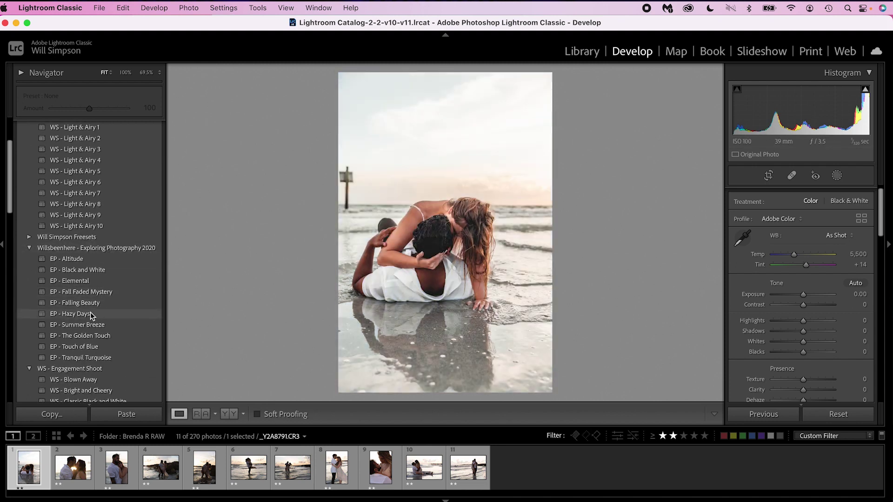
{"action": "left_click", "coordinate": [90, 313]}
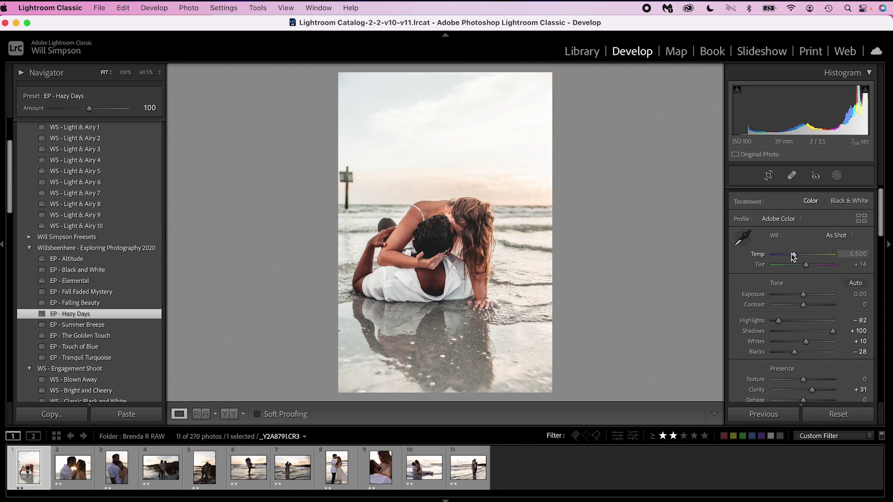
Warm Temp to 6,781, drop Clarity to -11 and fine-tune Tint to +8
{"action": "left_click_drag", "start_coordinate": [792, 255], "coordinate": [800, 256]}
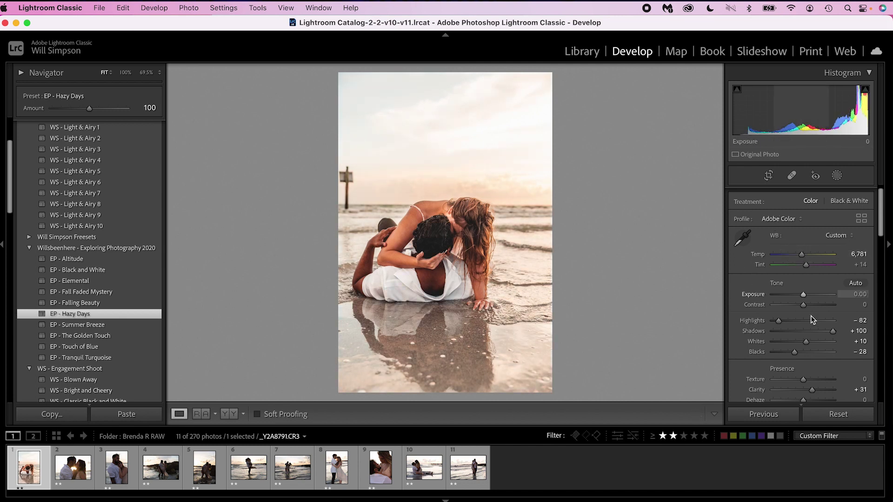
{"action": "scroll", "coordinate": [812, 320], "scroll_direction": "down", "scroll_amount": 3}
{"action": "left_click_drag", "start_coordinate": [814, 327], "coordinate": [802, 325]}
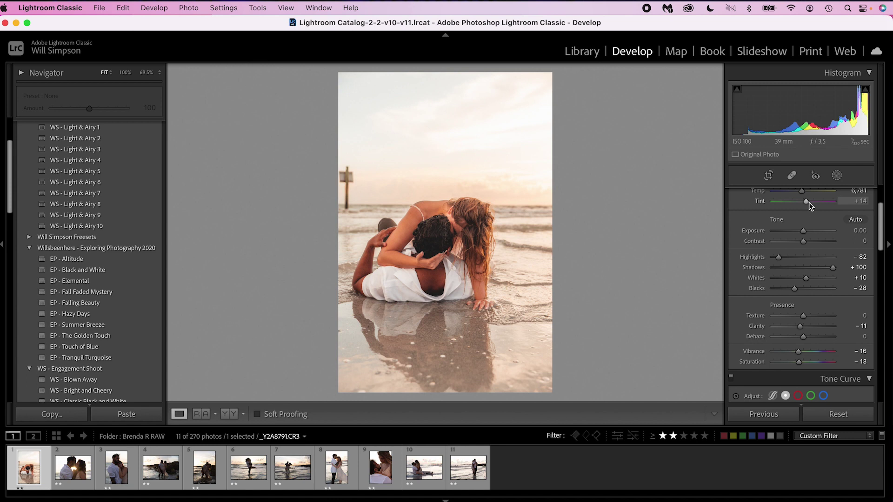
{"action": "left_click_drag", "start_coordinate": [808, 203], "coordinate": [808, 206]}
Lift the tone curve's black point to 24 and lower the Orange saturation
{"action": "scroll", "coordinate": [791, 232], "scroll_direction": "down", "scroll_amount": 10}
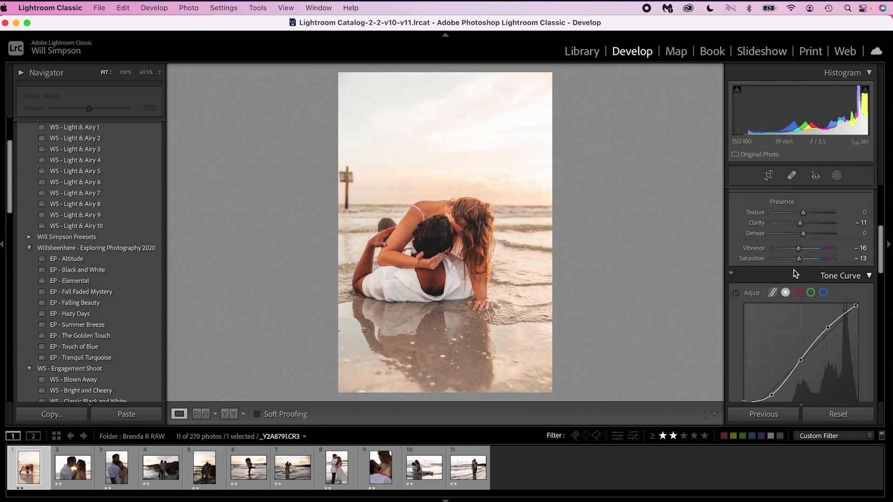
{"action": "left_click_drag", "start_coordinate": [743, 214], "coordinate": [743, 218]}
{"action": "scroll", "coordinate": [757, 253], "scroll_direction": "down", "scroll_amount": 2}
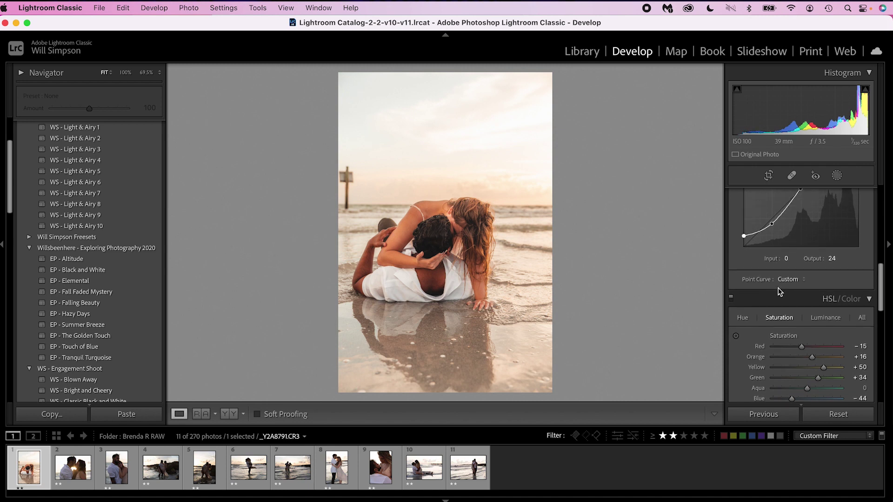
{"action": "left_click_drag", "start_coordinate": [812, 299], "coordinate": [809, 300]}
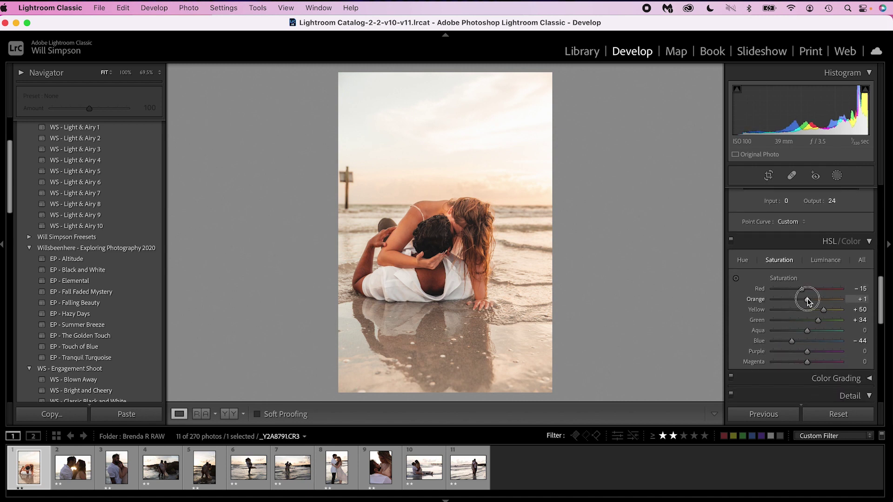
{"action": "scroll", "coordinate": [807, 299], "scroll_direction": "up", "scroll_amount": 12}
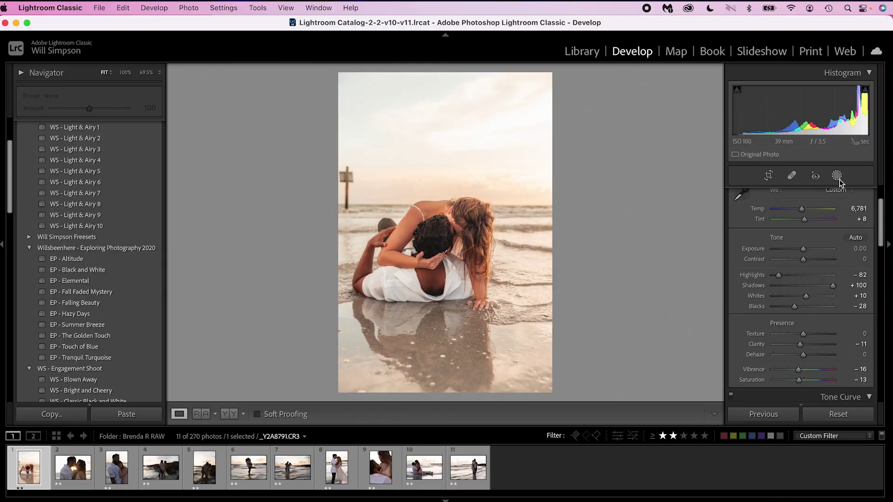
Darken the photo's lower half with a Linear Gradient mask at Exposure -0.81
{"action": "left_click", "coordinate": [837, 176]}
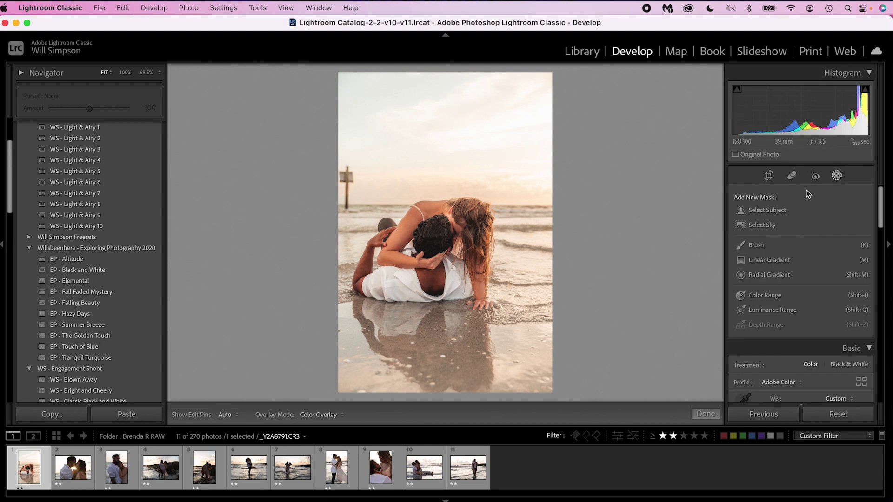
{"action": "left_click", "coordinate": [763, 260]}
{"action": "left_click_drag", "start_coordinate": [442, 326], "coordinate": [435, 279]}
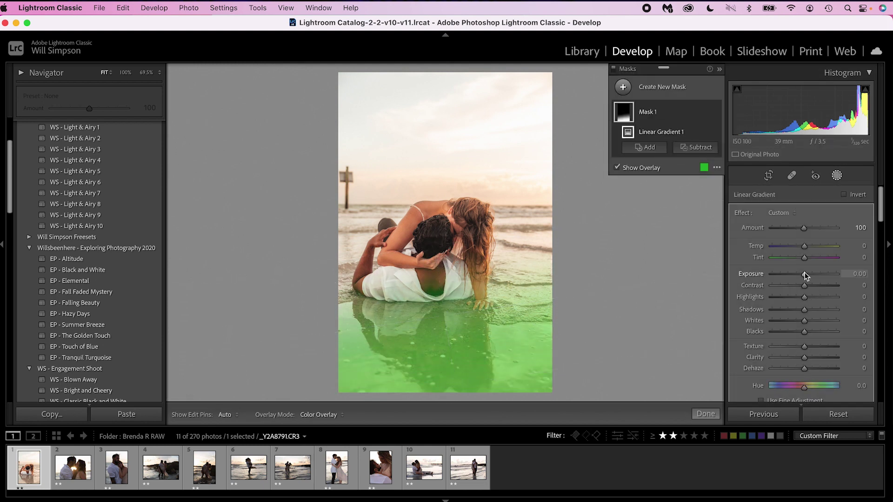
{"action": "left_click_drag", "start_coordinate": [805, 274], "coordinate": [798, 274]}
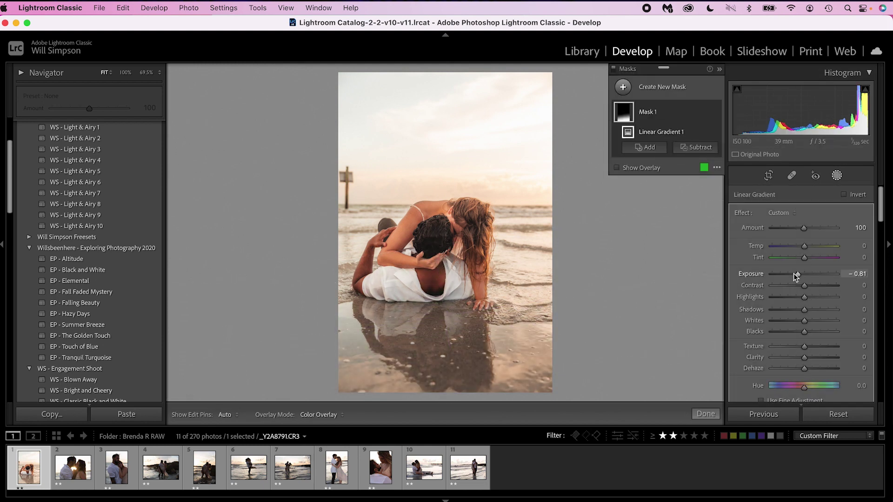
Add a Radial Gradient around the couple, subtract Select Subject, and warm and brighten it
{"action": "left_click", "coordinate": [655, 94]}
{"action": "left_click", "coordinate": [681, 157]}
{"action": "left_click_drag", "start_coordinate": [482, 173], "coordinate": [716, 284]}
{"action": "left_click_drag", "start_coordinate": [494, 185], "coordinate": [558, 195]}
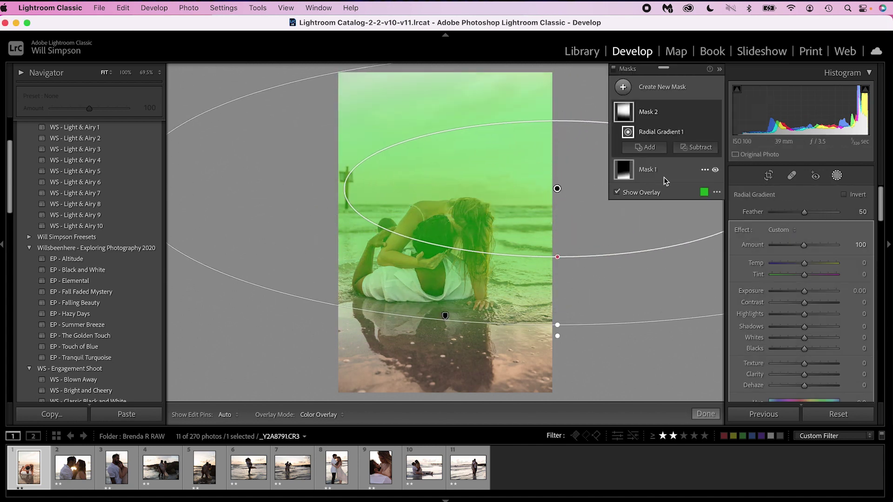
{"action": "left_click", "coordinate": [696, 147]}
{"action": "left_click", "coordinate": [702, 179]}
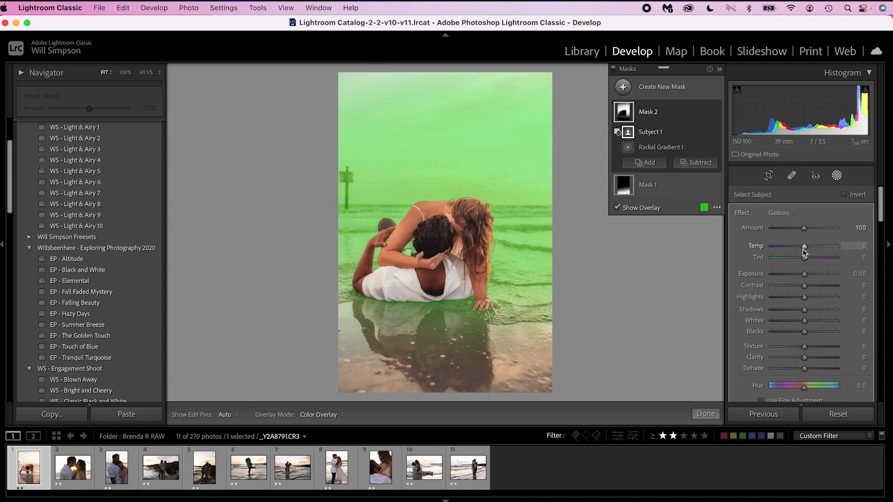
{"action": "left_click_drag", "start_coordinate": [804, 249], "coordinate": [807, 275]}
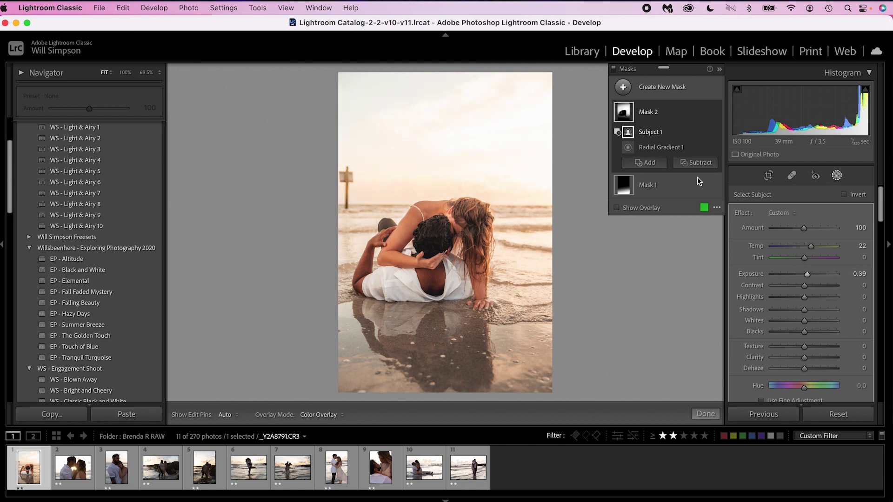
Lift the couple with a Select Subject mask at Exposure 0.10, then start a 4 x 5 crop
{"action": "left_click", "coordinate": [652, 94]}
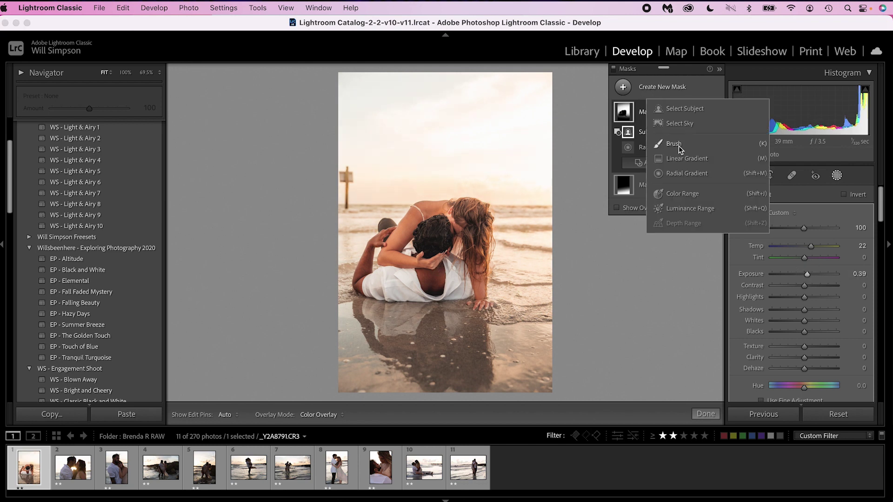
{"action": "left_click", "coordinate": [679, 106]}
{"action": "left_click_drag", "start_coordinate": [805, 275], "coordinate": [807, 278]}
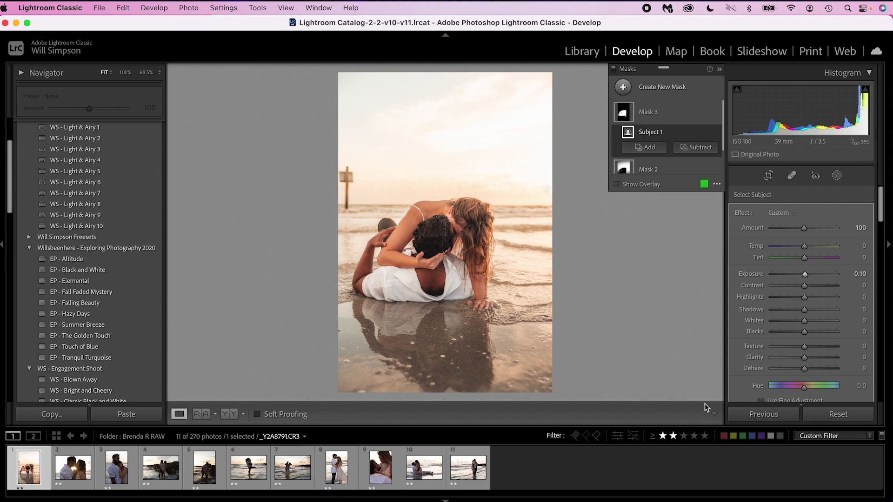
{"action": "left_click", "coordinate": [706, 413]}
{"action": "left_click", "coordinate": [769, 175]}
{"action": "left_click", "coordinate": [832, 213]}
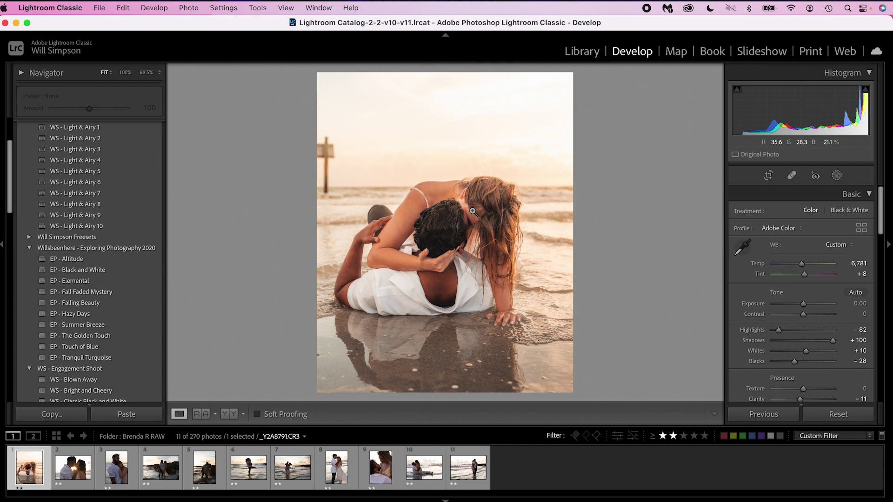
Set Post-Crop Vignetting Amount to -14 to subtly darken the edges
{"action": "scroll", "coordinate": [774, 256], "scroll_direction": "down", "scroll_amount": 15}
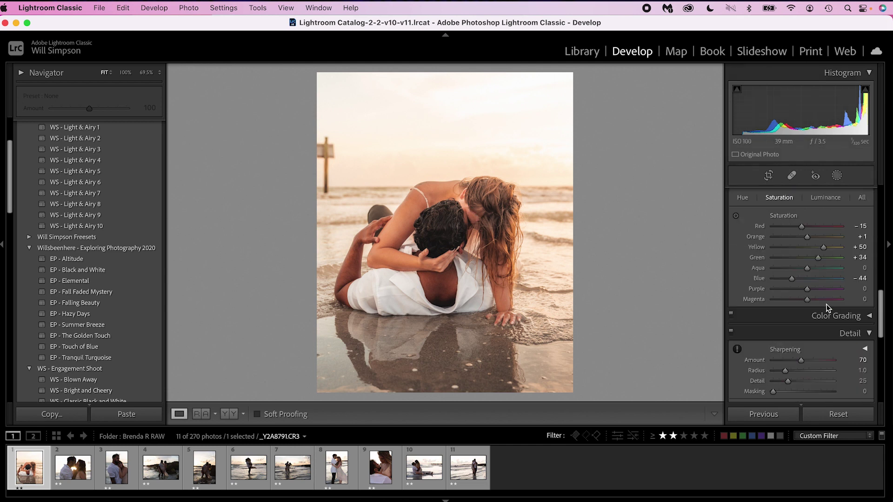
{"action": "left_click_drag", "start_coordinate": [803, 303], "coordinate": [802, 301]}
{"action": "scroll", "coordinate": [802, 302], "scroll_direction": "up", "scroll_amount": 15}
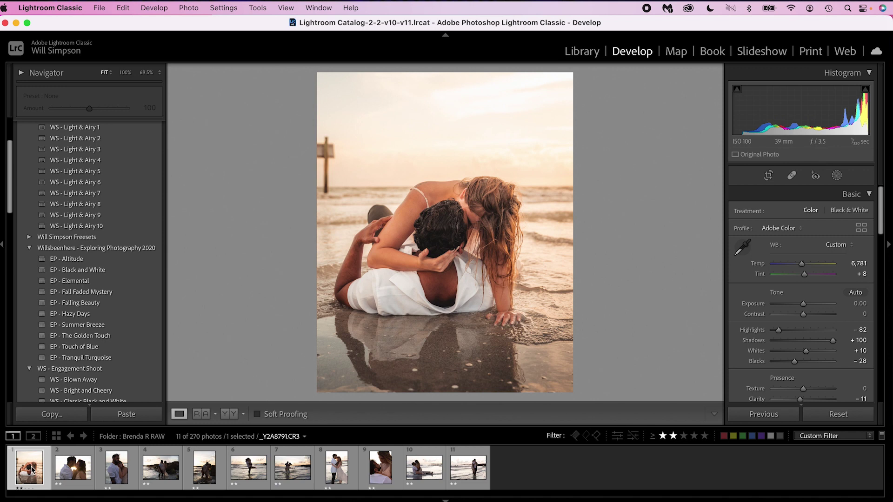
{"action": "left_click", "coordinate": [465, 472], "text": "shift"}
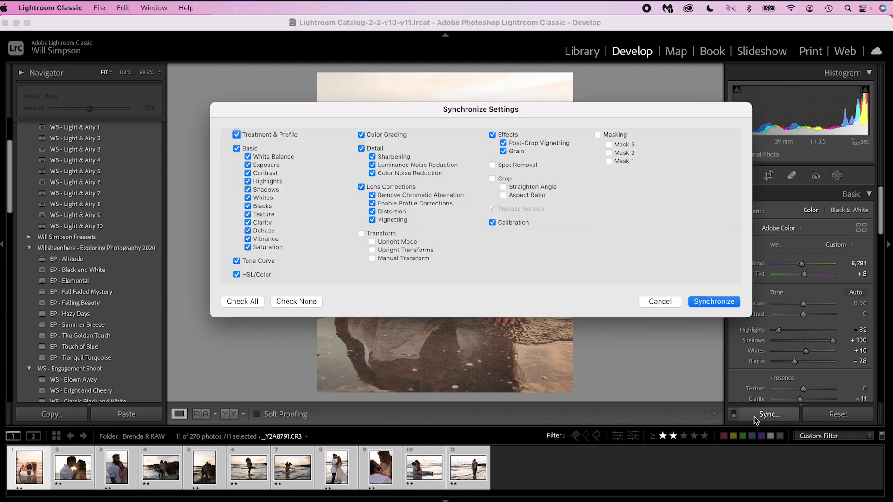
Include Masking (Mask 1–3) in Synchronize Settings and synchronize all eleven photos
{"action": "left_click", "coordinate": [606, 136]}
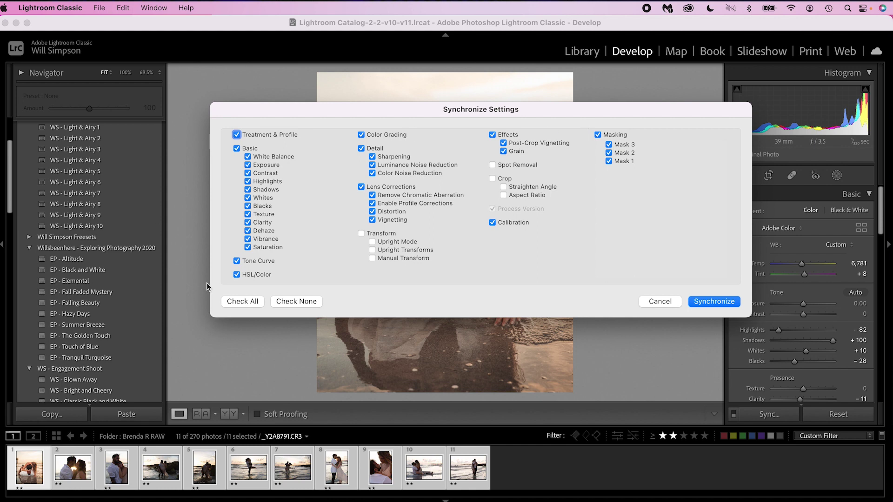
{"action": "left_click", "coordinate": [732, 301]}
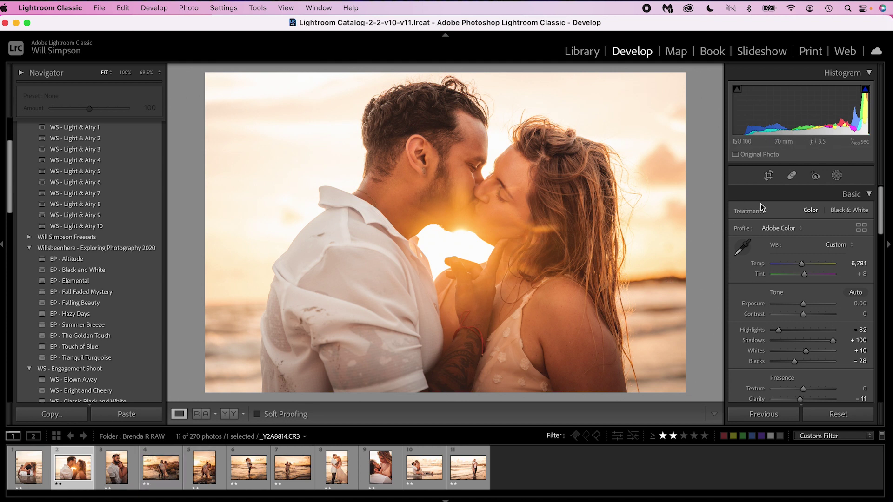
Rotate the kissing-couple photo 2.37 degrees in Crop & Straighten and apply it
{"action": "left_click", "coordinate": [768, 176]}
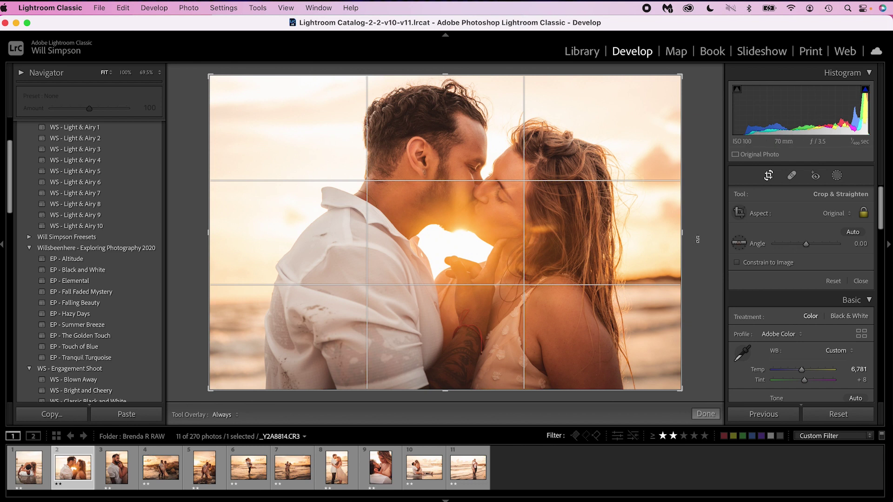
{"action": "left_click_drag", "start_coordinate": [699, 239], "coordinate": [702, 249]}
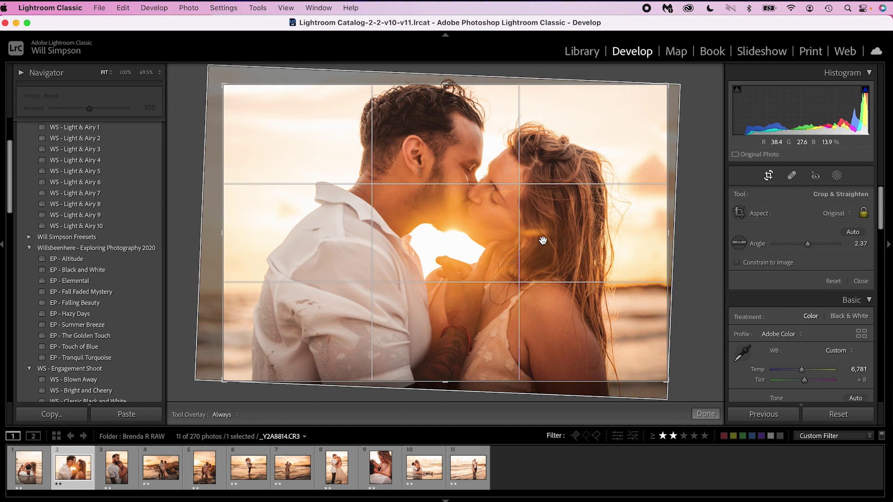
{"action": "key", "text": "Return"}
Review Masks 1 and 2, select Mask 2, and zoom far out to find its gradient
{"action": "left_click", "coordinate": [837, 175]}
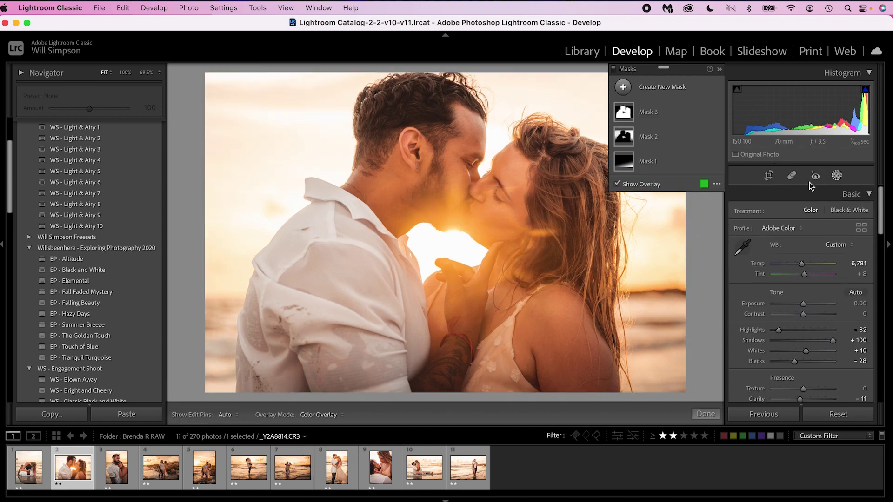
{"action": "left_click", "coordinate": [626, 137]}
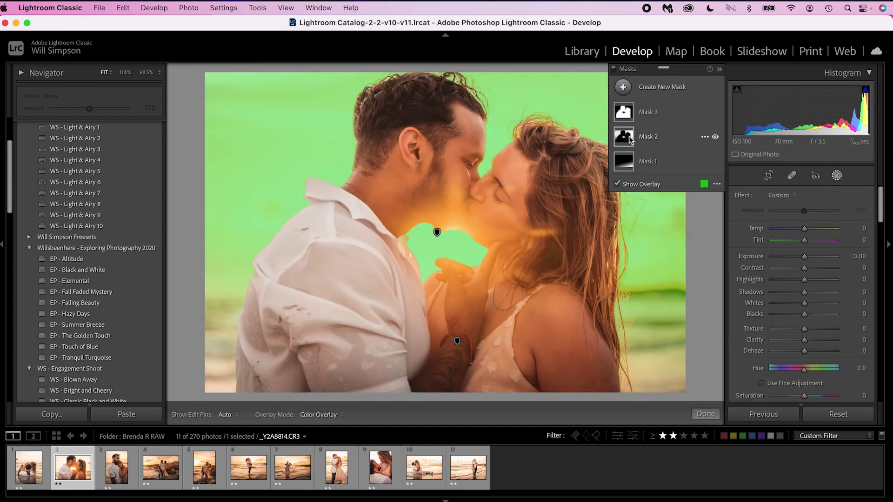
{"action": "left_click", "coordinate": [628, 157]}
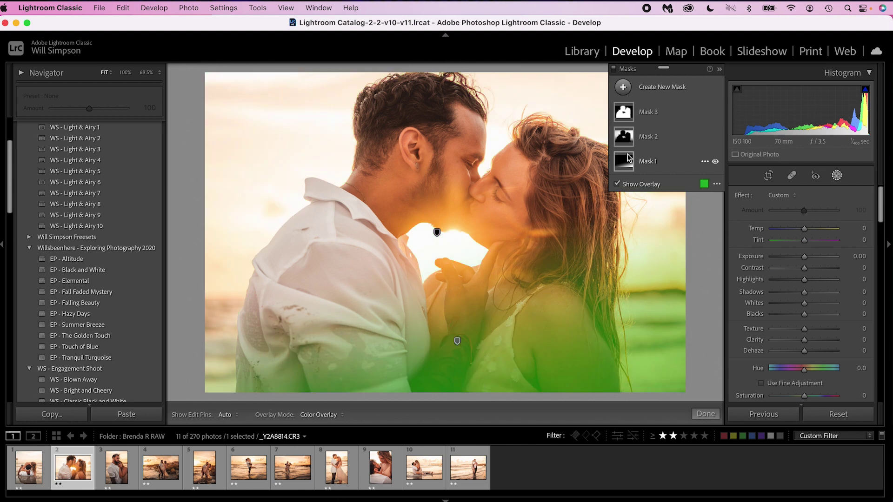
{"action": "left_click", "coordinate": [626, 138]}
{"action": "left_click", "coordinate": [626, 137]}
{"action": "key", "text": "o"}
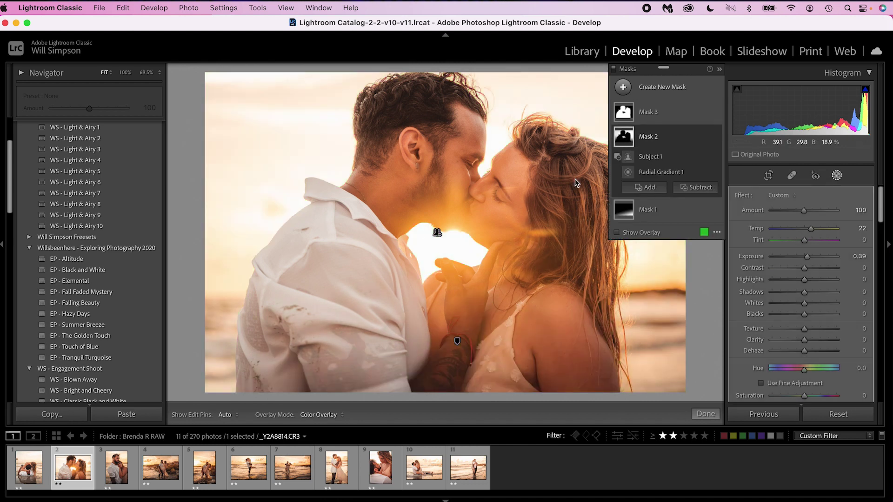
{"action": "left_click", "coordinate": [720, 69]}
{"action": "mouse_move", "coordinate": [439, 231]}
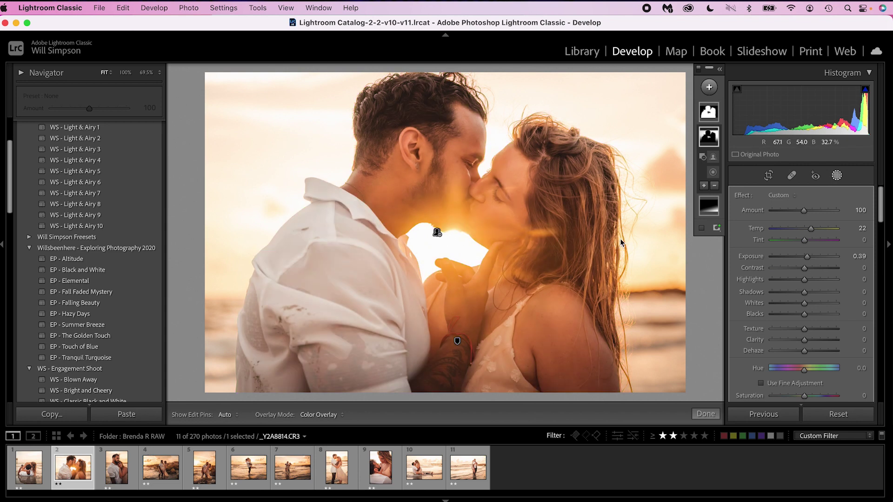
{"action": "key", "text": "super+minus"}
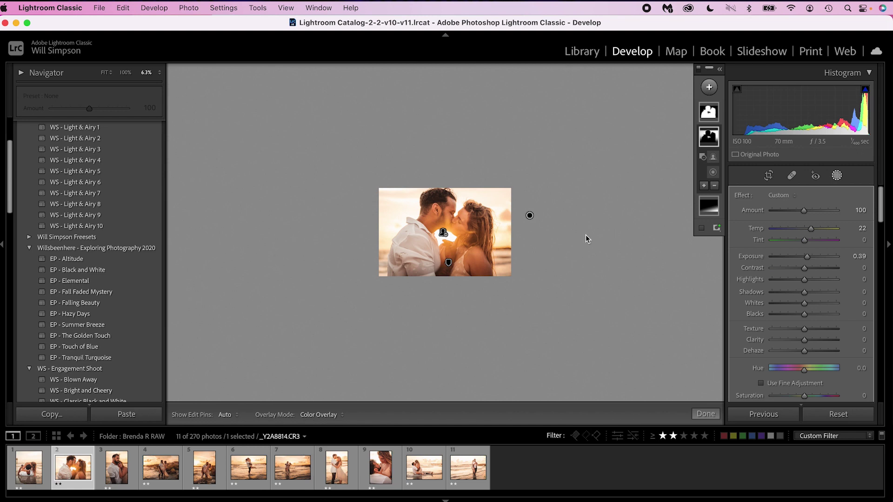
Drag Mask 2's radial gradient onto the couple's faces and finish mask editing
{"action": "left_click", "coordinate": [530, 216]}
{"action": "left_click", "coordinate": [529, 216]}
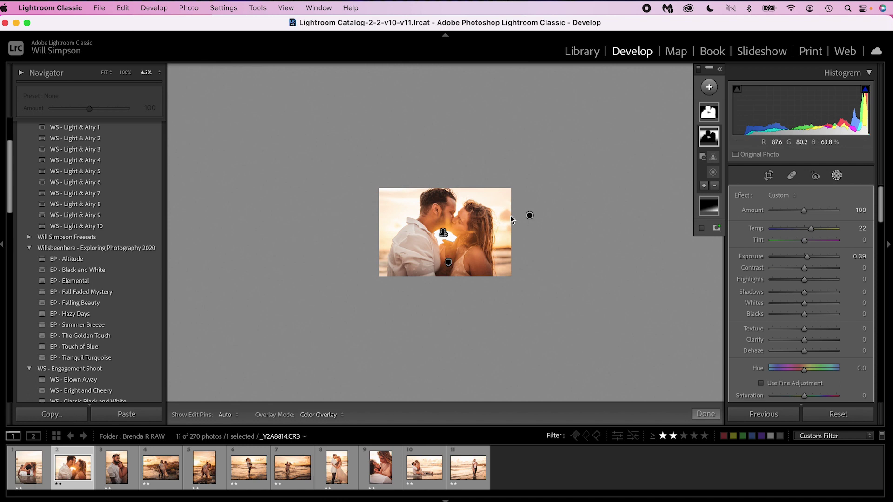
{"action": "key", "text": "o"}
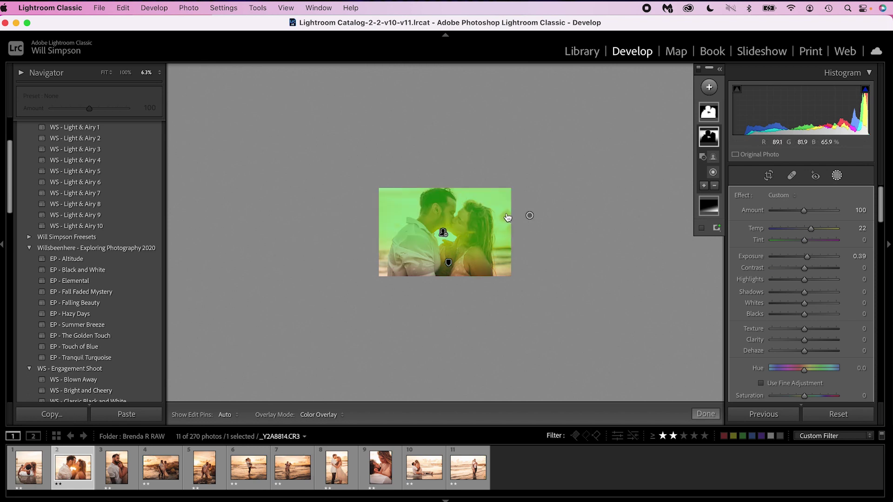
{"action": "left_click", "coordinate": [507, 214]}
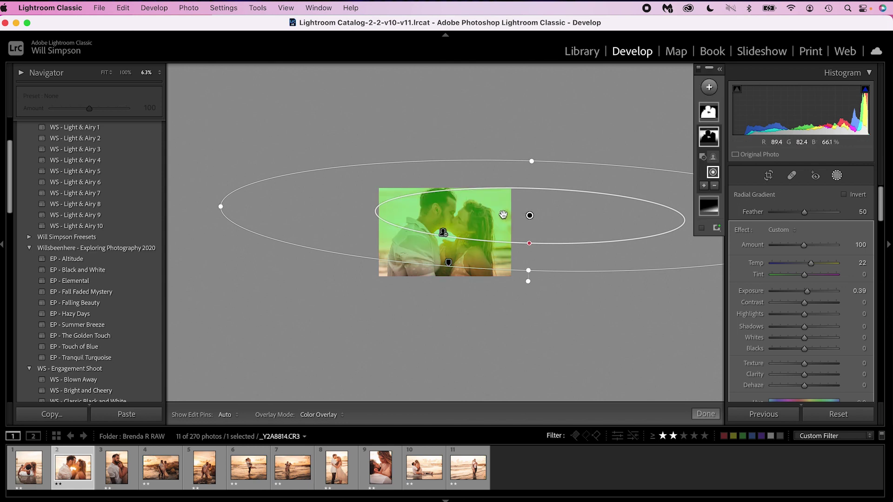
{"action": "left_click_drag", "start_coordinate": [530, 216], "coordinate": [442, 237]}
{"action": "key", "text": "super+equal"}
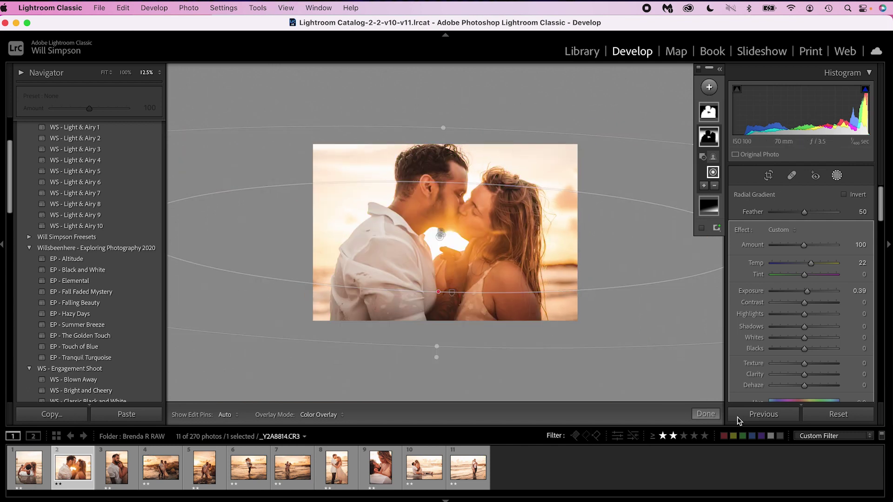
{"action": "left_click", "coordinate": [706, 414]}
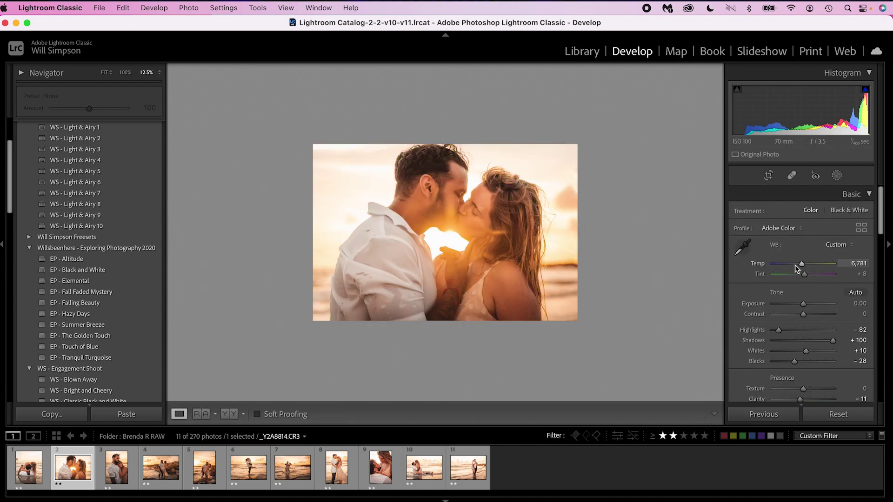
Lower Temp from 6,781 to 5,955 and return the photo to Fit view
{"action": "left_click_drag", "start_coordinate": [802, 264], "coordinate": [797, 266]}
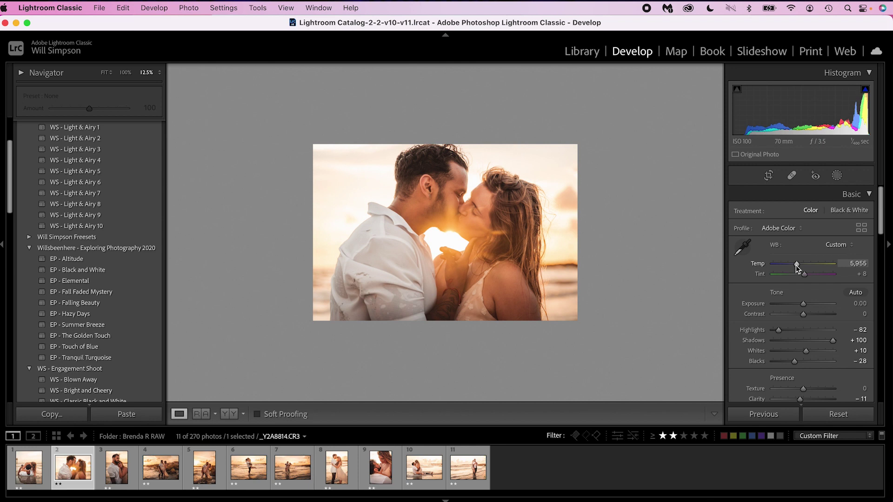
{"action": "left_click_drag", "start_coordinate": [796, 265], "coordinate": [796, 265]}
{"action": "left_click", "coordinate": [557, 256]}
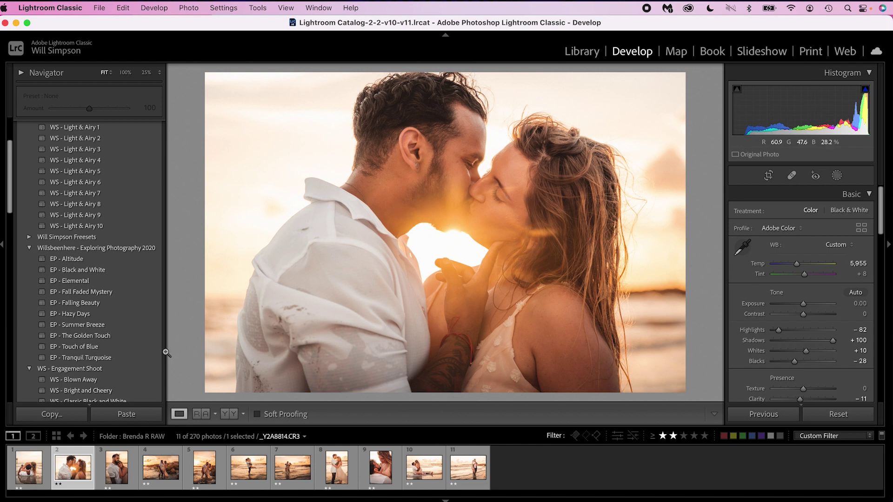
On the fourth photo, straighten the crop by 0.82° and cool Temp to 5,778
{"action": "left_click", "coordinate": [175, 466]}
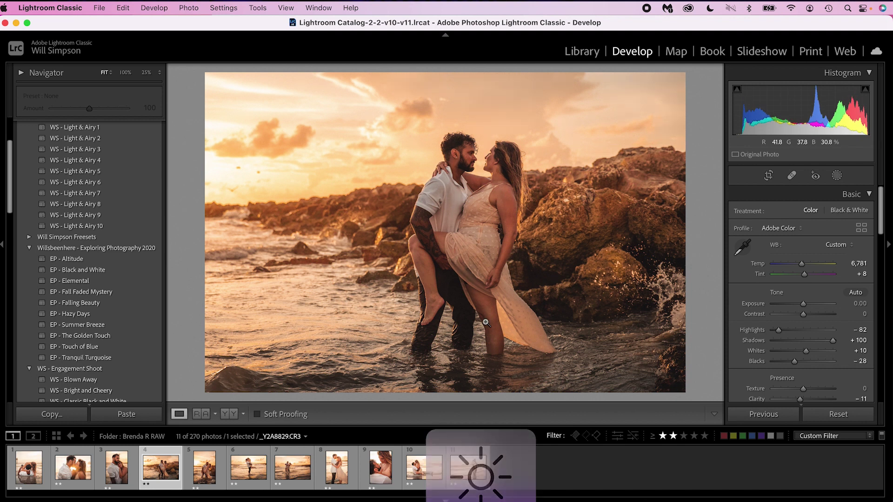
{"action": "left_click", "coordinate": [769, 175]}
{"action": "left_click_drag", "start_coordinate": [711, 214], "coordinate": [710, 198]}
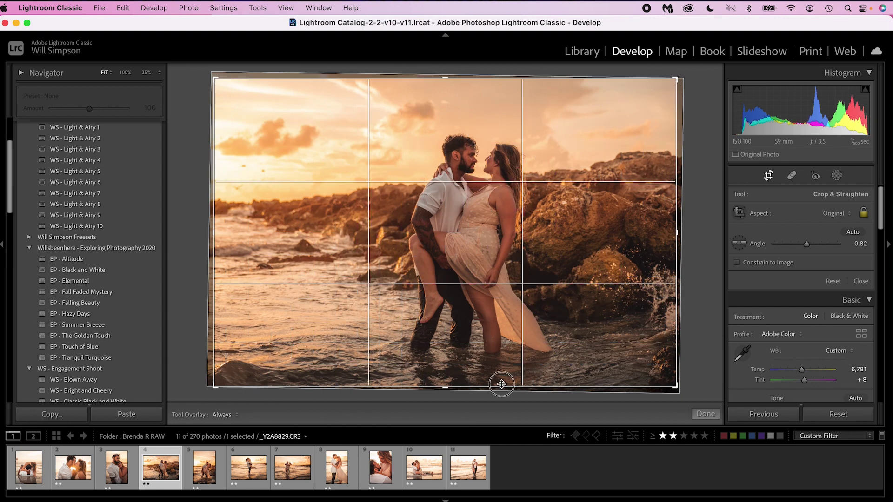
{"action": "left_click_drag", "start_coordinate": [501, 384], "coordinate": [573, 266]}
{"action": "key", "text": "Return"}
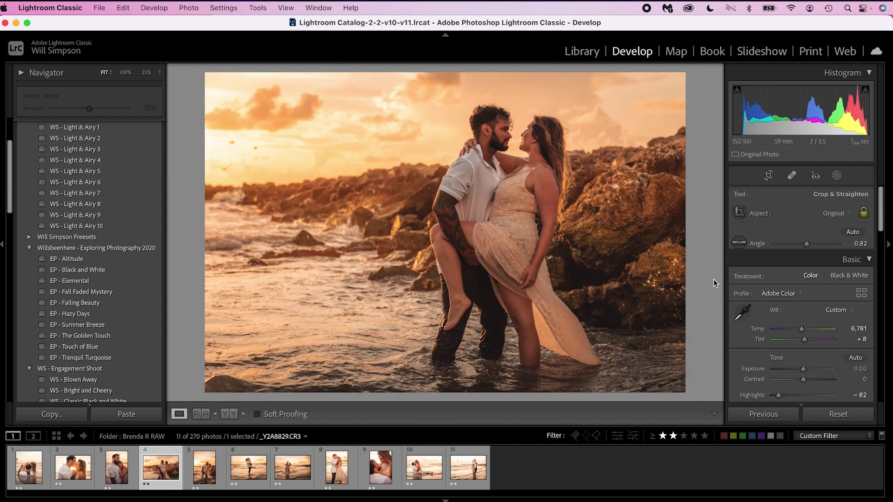
{"action": "left_click_drag", "start_coordinate": [802, 264], "coordinate": [797, 264]}
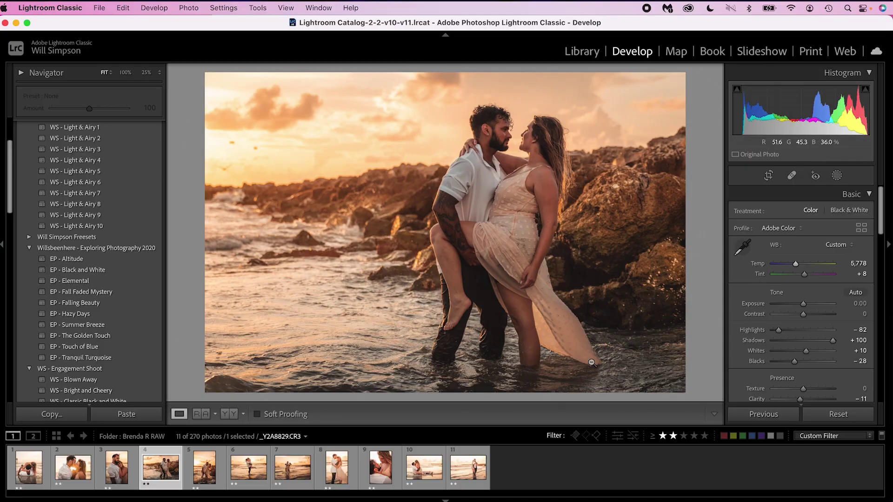
Open the subject mask and zoom in on the legs and dress hem with overlay shown
{"action": "left_click", "coordinate": [837, 175]}
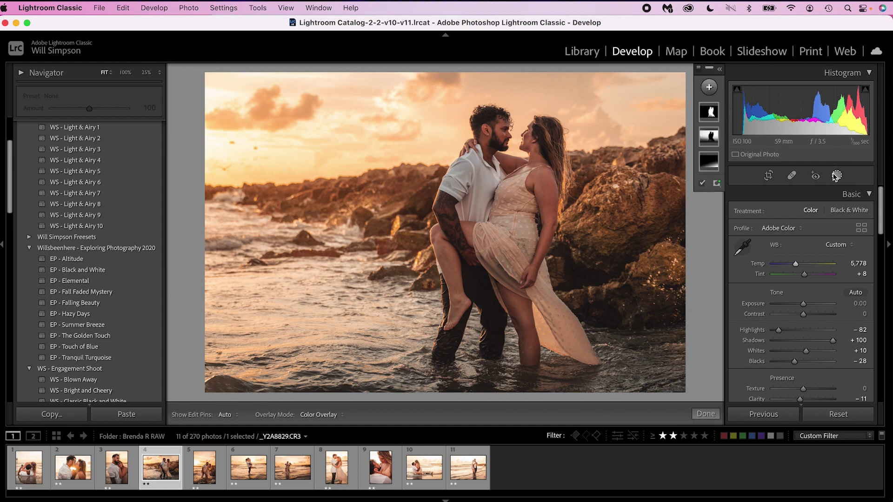
{"action": "left_click", "coordinate": [708, 112]}
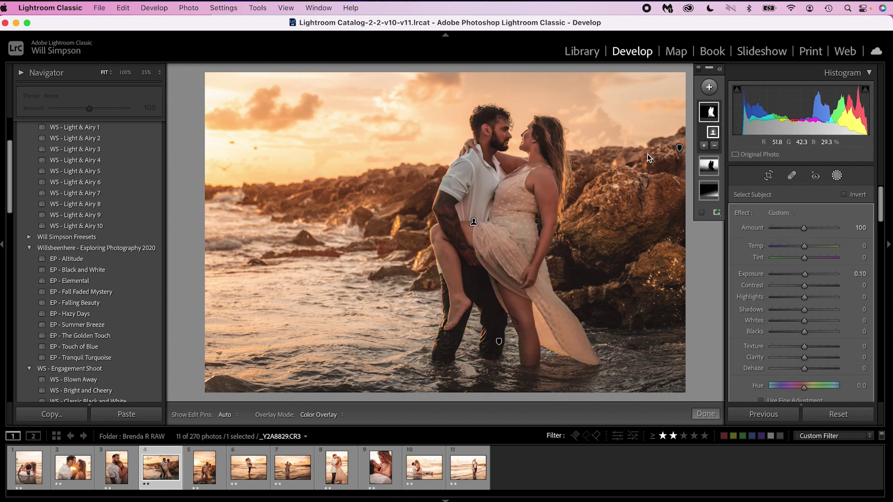
{"action": "key", "text": "super+equal"}
{"action": "key", "text": "super+equal"}
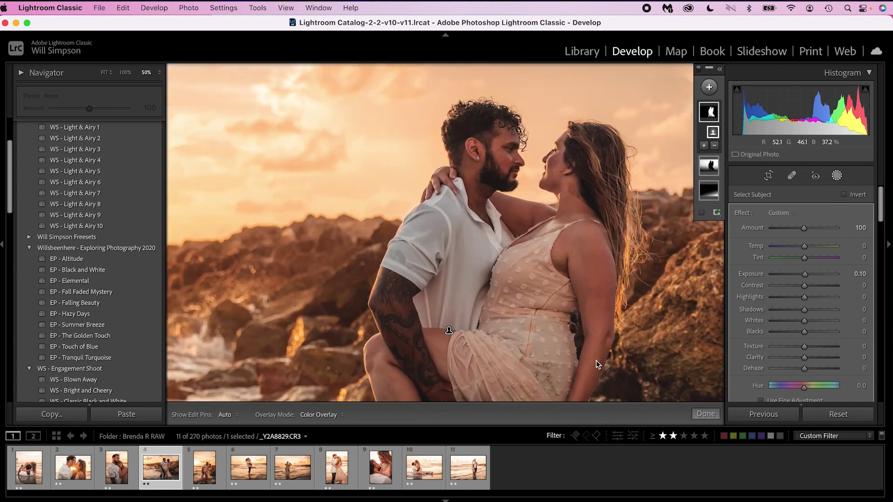
{"action": "key", "text": "super+equal"}
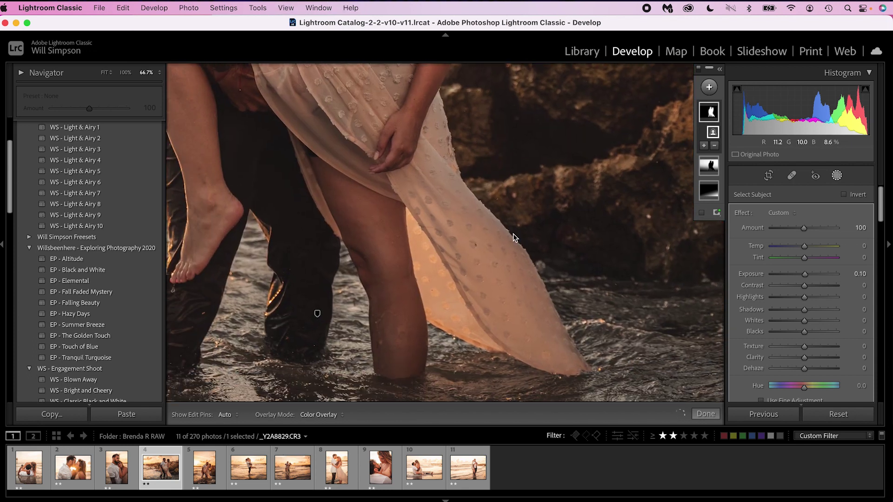
{"action": "key", "text": "o"}
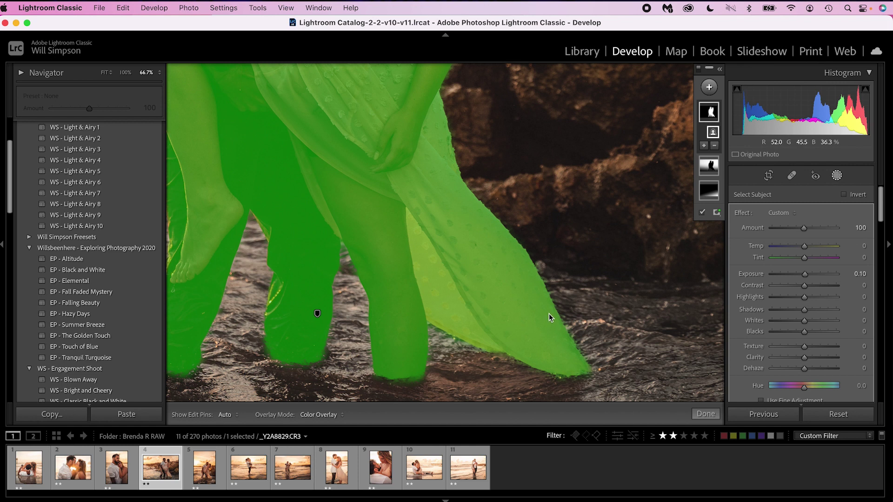
Erase the flowing dress from Mask 3 with a size-16 subtract brush, then close masking
{"action": "left_click", "coordinate": [722, 71]}
{"action": "left_click", "coordinate": [698, 148]}
{"action": "key", "text": "Escape"}
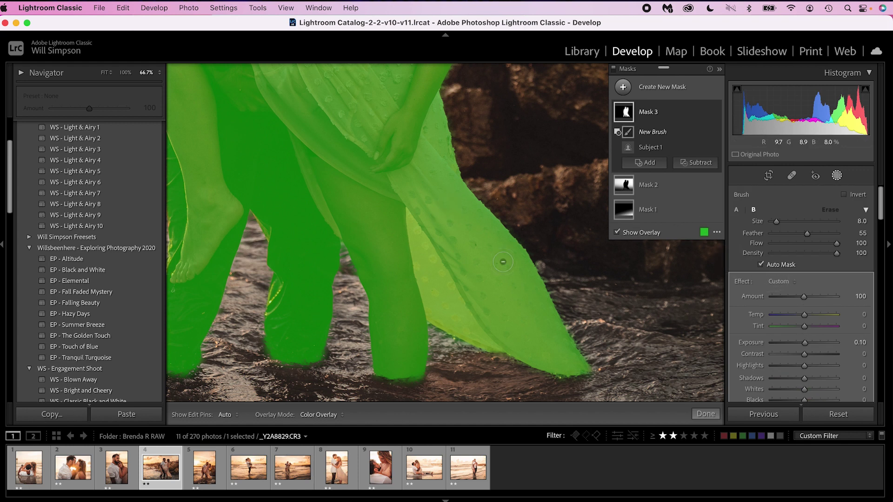
{"action": "scroll", "coordinate": [503, 262], "scroll_direction": "up", "scroll_amount": 2}
{"action": "key", "text": "h"}
{"action": "left_click_drag", "start_coordinate": [486, 261], "coordinate": [500, 293]}
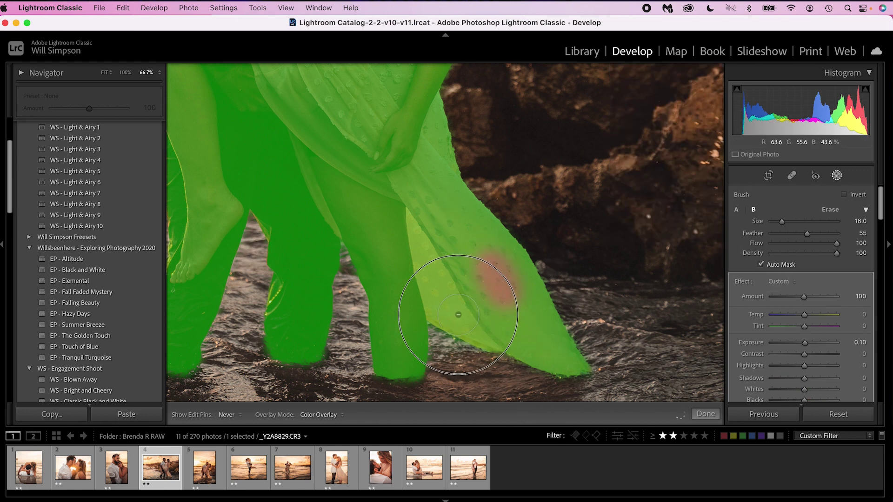
{"action": "mouse_move", "coordinate": [459, 315]}
{"action": "left_mouse_down"}
{"action": "mouse_move", "coordinate": [434, 309]}
{"action": "mouse_move", "coordinate": [430, 279]}
{"action": "mouse_move", "coordinate": [441, 129]}
{"action": "mouse_move", "coordinate": [451, 145]}
{"action": "mouse_move", "coordinate": [446, 222]}
{"action": "mouse_move", "coordinate": [455, 205]}
{"action": "mouse_move", "coordinate": [484, 212]}
{"action": "mouse_move", "coordinate": [586, 379]}
{"action": "mouse_move", "coordinate": [549, 310]}
{"action": "mouse_move", "coordinate": [487, 309]}
{"action": "mouse_move", "coordinate": [486, 353]}
{"action": "mouse_move", "coordinate": [517, 358]}
{"action": "mouse_move", "coordinate": [432, 327]}
{"action": "mouse_move", "coordinate": [415, 211]}
{"action": "mouse_move", "coordinate": [400, 178]}
{"action": "mouse_move", "coordinate": [418, 179]}
{"action": "mouse_move", "coordinate": [442, 93]}
{"action": "left_mouse_up"}
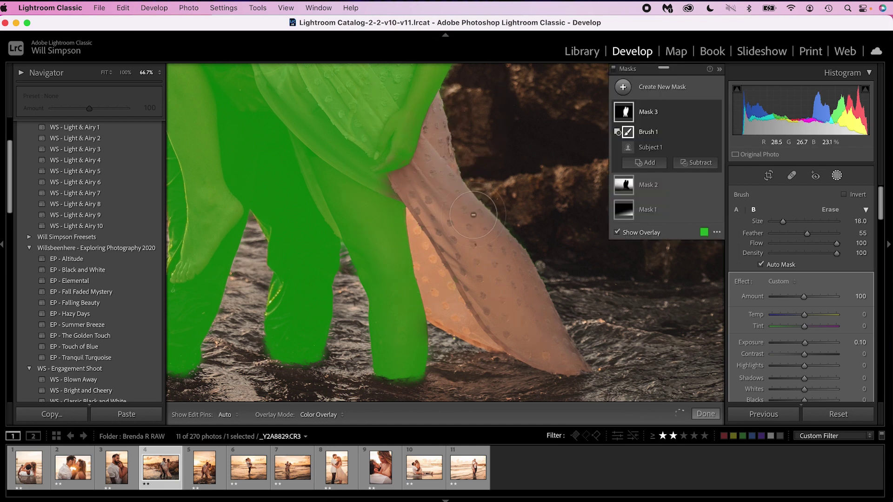
{"action": "key", "text": "h"}
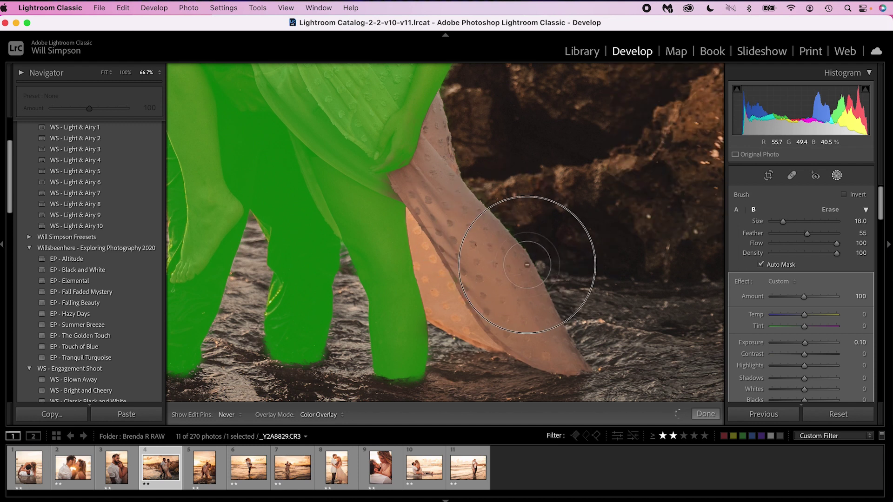
{"action": "left_click_drag", "start_coordinate": [527, 265], "coordinate": [489, 261]}
{"action": "key", "text": "super+minus"}
{"action": "key", "text": "super+minus"}
{"action": "key", "text": "super+minus"}
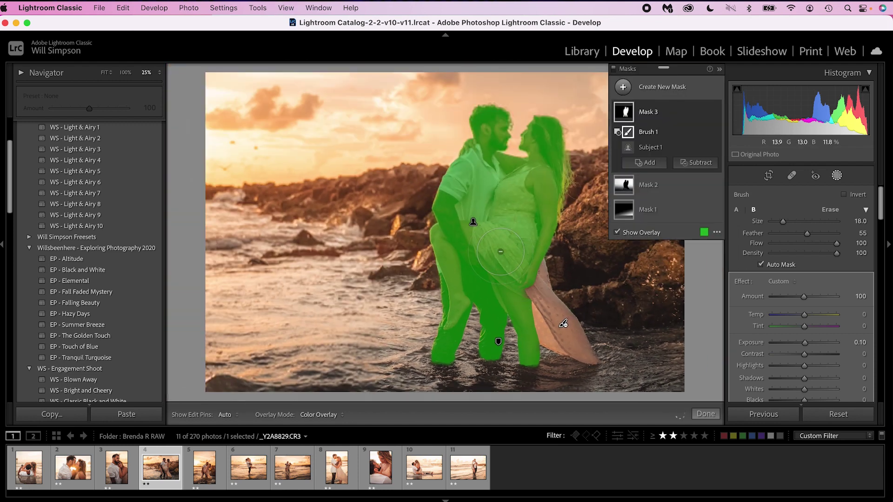
{"action": "left_click", "coordinate": [710, 413]}
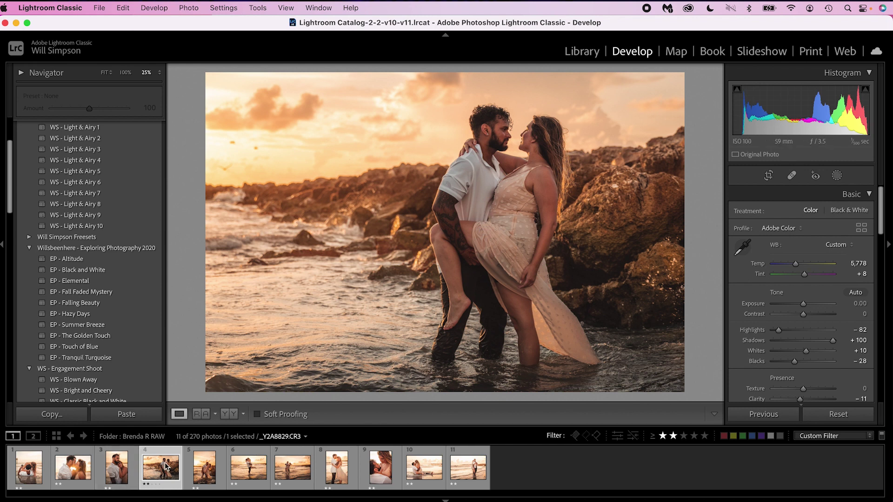
Sync photo 4's settings and masks onto photo 5, replacing its existing masks
{"action": "left_click", "coordinate": [207, 469], "text": "shift"}
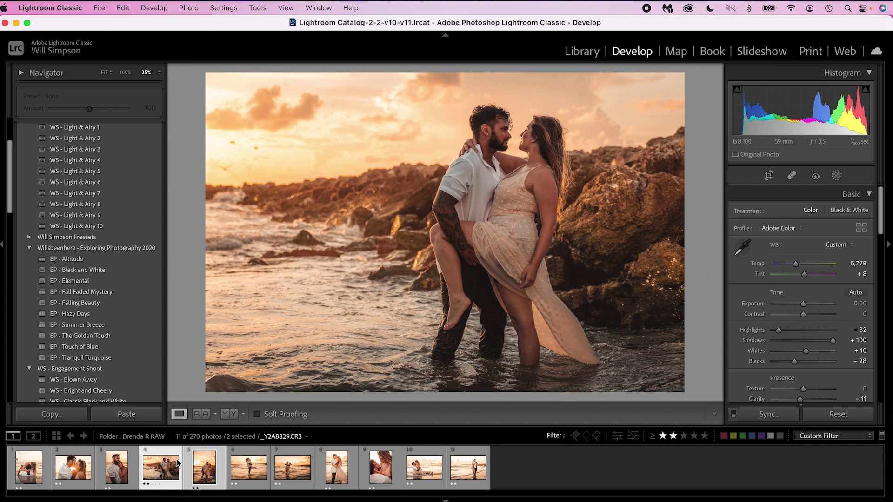
{"action": "left_click", "coordinate": [755, 419]}
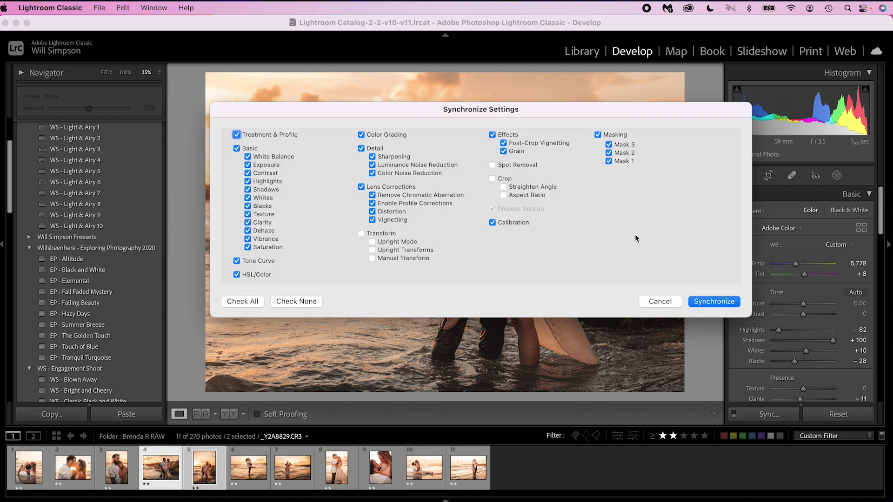
{"action": "left_click", "coordinate": [723, 303]}
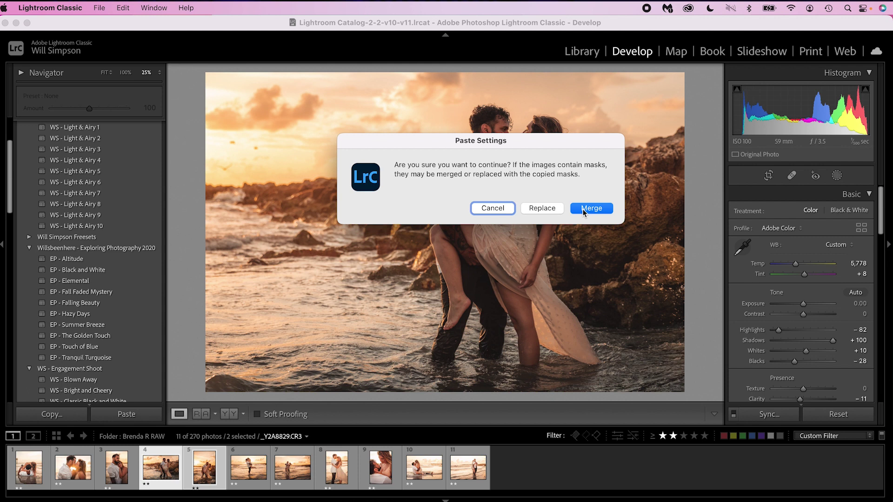
{"action": "left_click", "coordinate": [540, 208]}
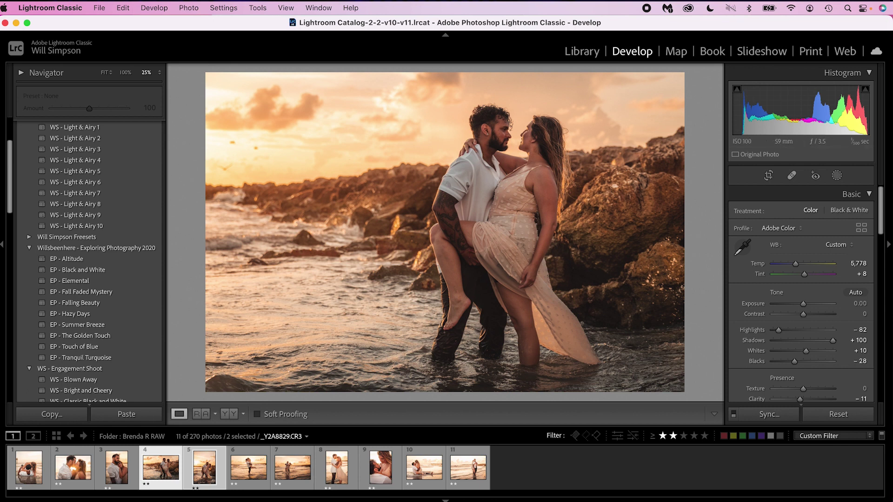
On photo 5, delete the synced Brush 1 from Mask 3
{"action": "left_click", "coordinate": [222, 477]}
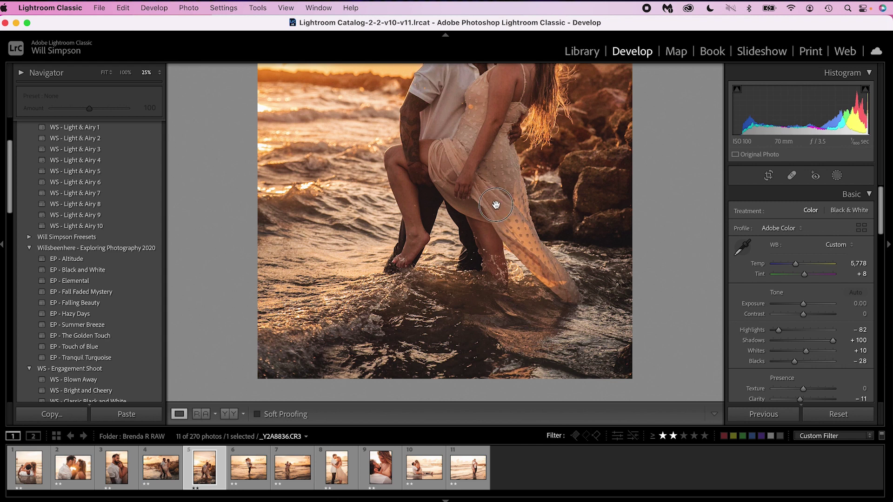
{"action": "left_click", "coordinate": [502, 166]}
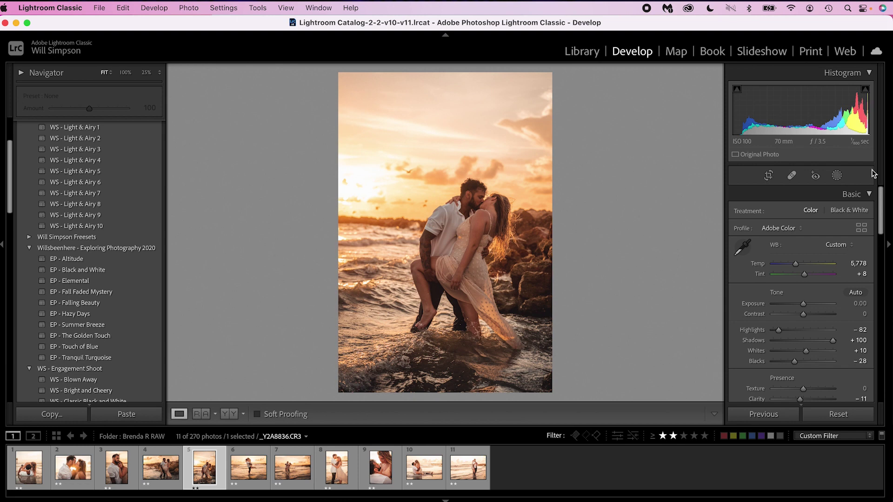
{"action": "left_click", "coordinate": [836, 176]}
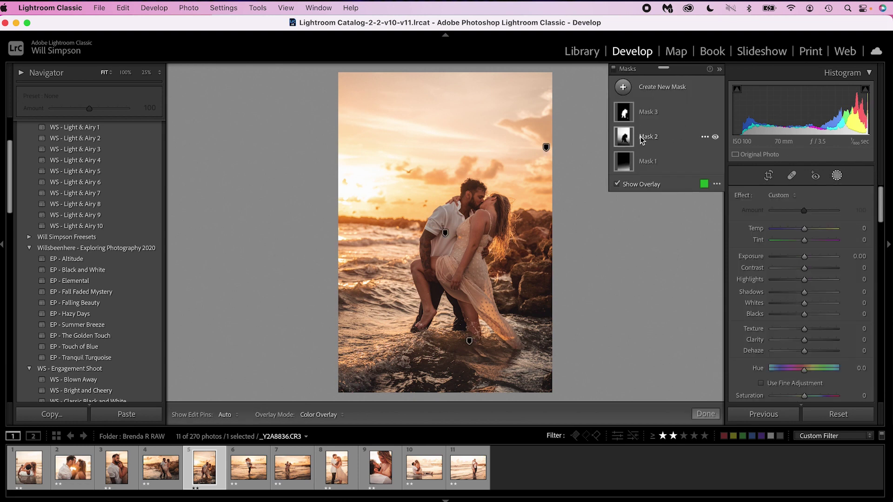
{"action": "left_click", "coordinate": [648, 114]}
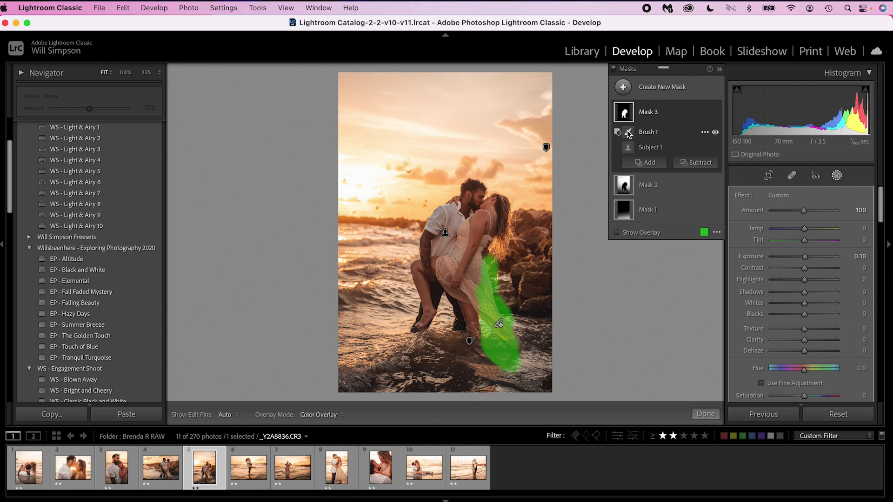
{"action": "left_click", "coordinate": [629, 133]}
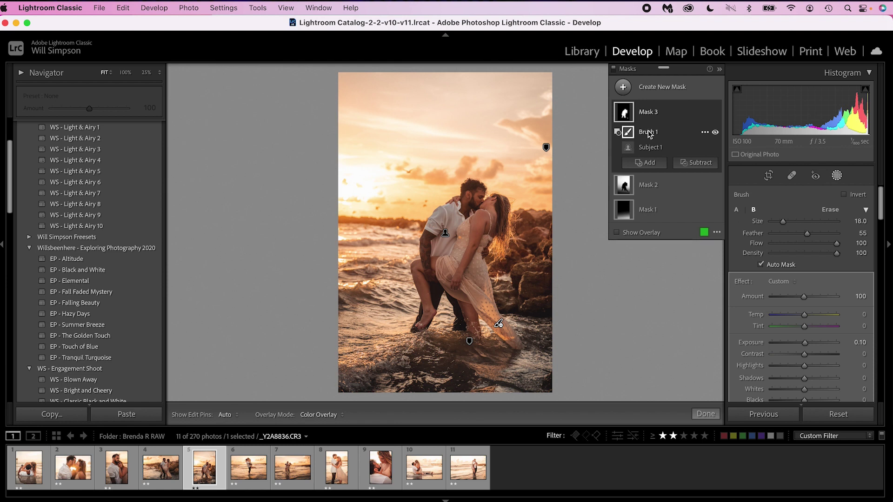
{"action": "key", "text": "Delete"}
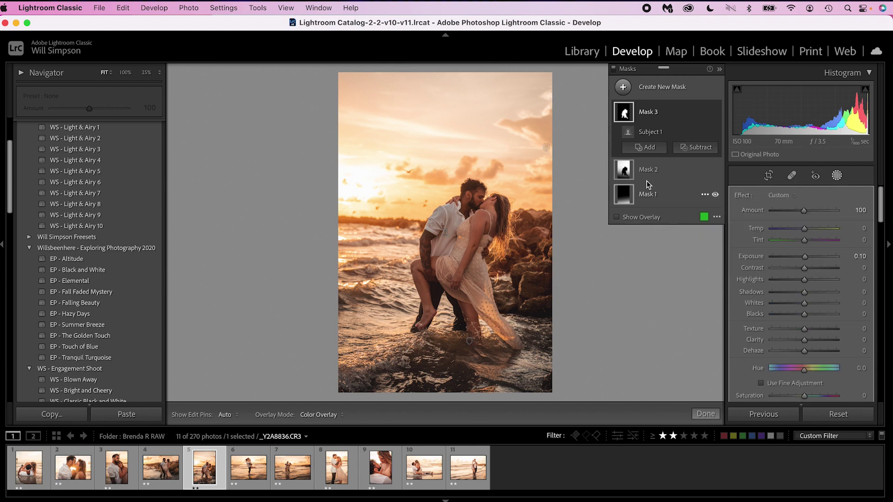
Straighten photo 5 to about -3.49°, then select all eleven photos
{"action": "left_click", "coordinate": [768, 175]}
{"action": "left_click_drag", "start_coordinate": [603, 272], "coordinate": [605, 261]}
{"action": "key", "text": "Return"}
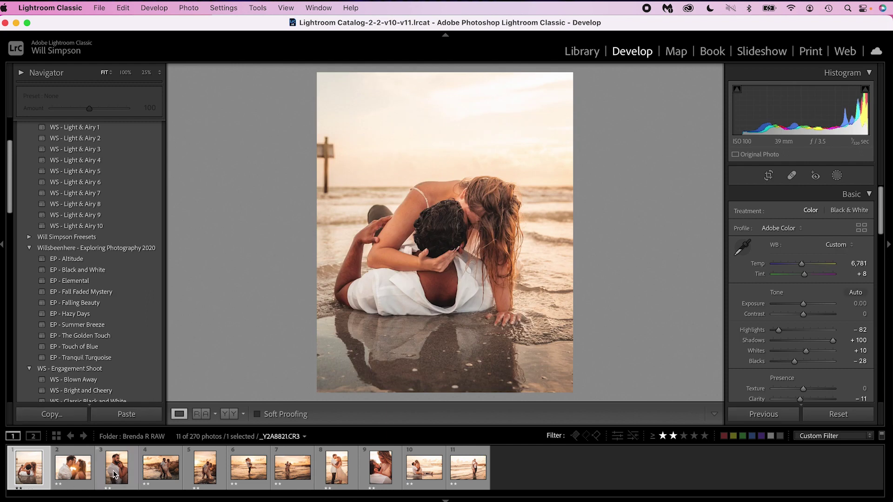
{"action": "key", "text": "super+a"}
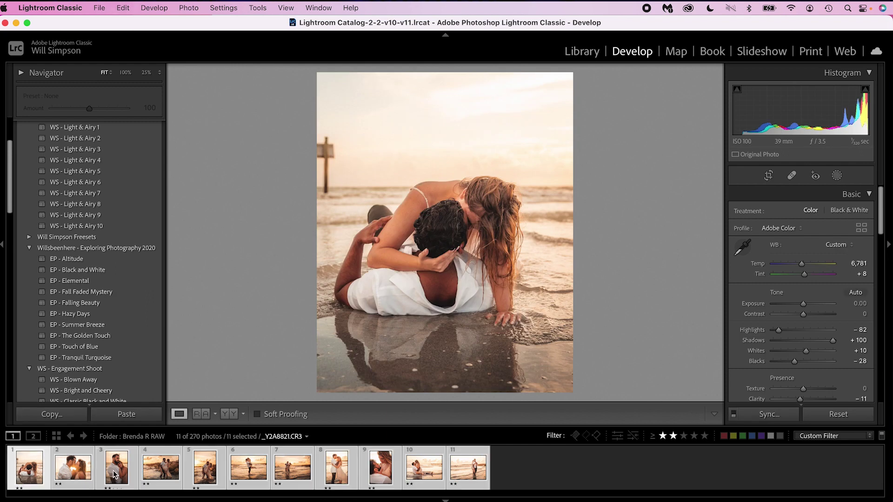
Clear the filmstrip selection, then reselect all eleven photos
{"action": "left_click", "coordinate": [585, 467]}
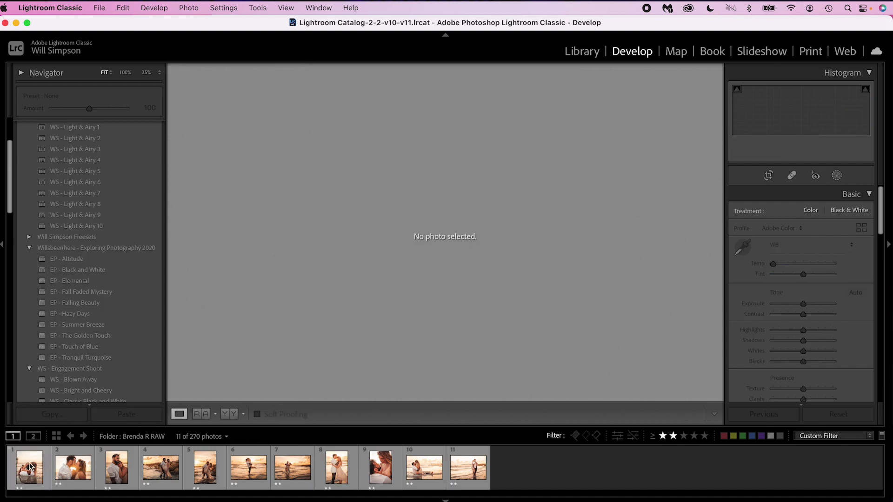
{"action": "left_click", "coordinate": [29, 467]}
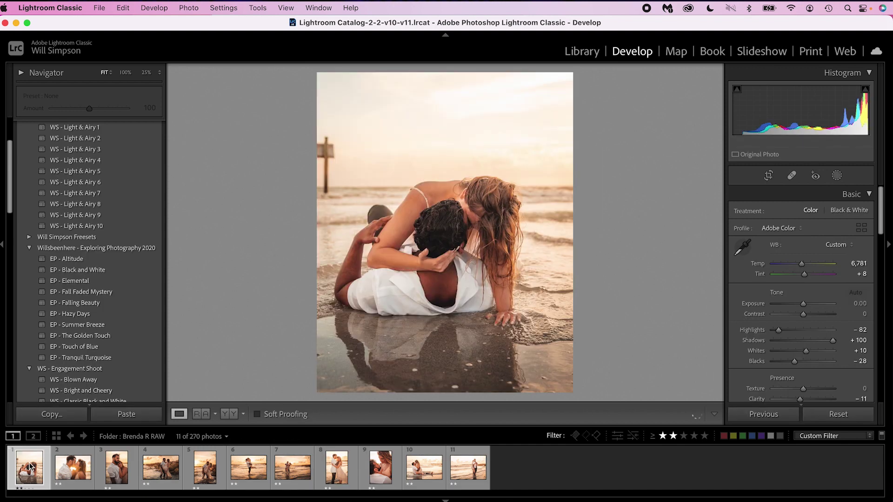
{"action": "left_click", "coordinate": [479, 475], "text": "shift"}
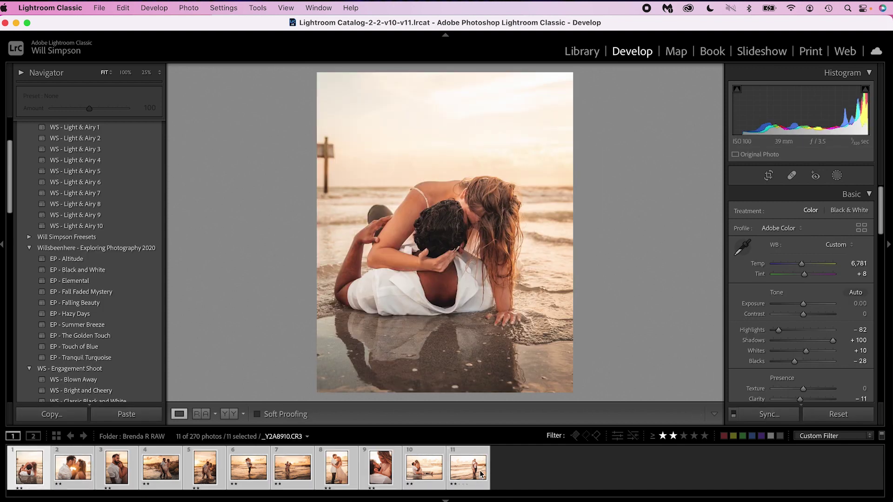
Open the Export 11 Files dialog (JPEG, sRGB, 3,000 K limit) and reposition it up-left
{"action": "right_click", "coordinate": [298, 453]}
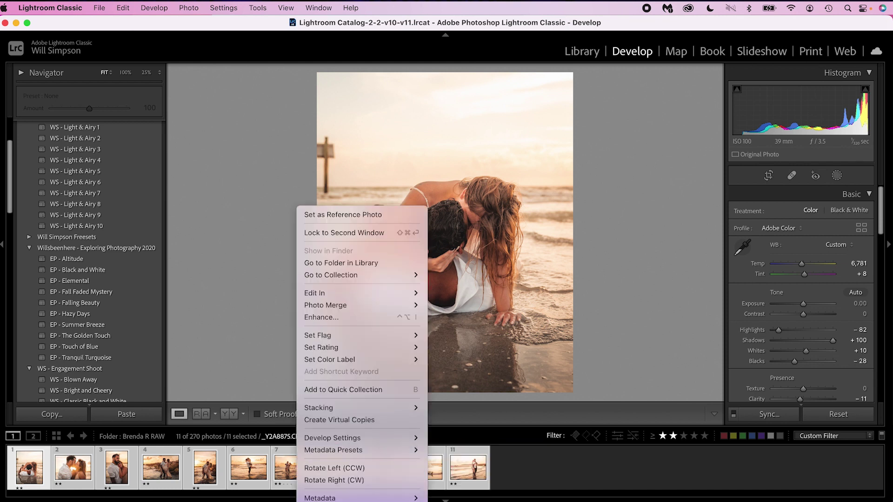
{"action": "mouse_move", "coordinate": [354, 501]}
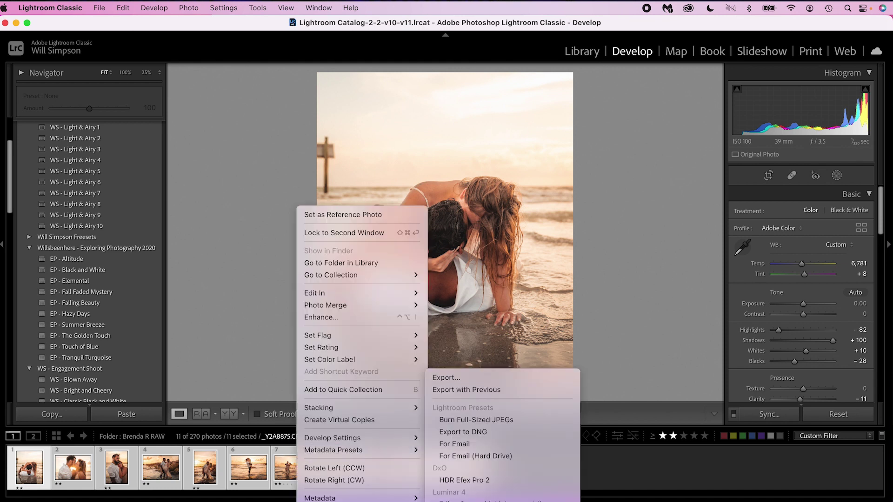
{"action": "left_click", "coordinate": [460, 378]}
{"action": "left_click_drag", "start_coordinate": [429, 90], "coordinate": [374, 69]}
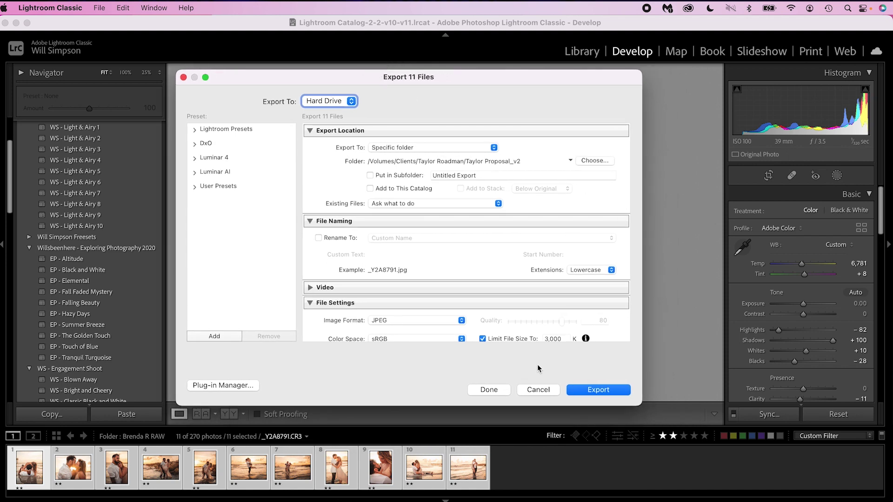